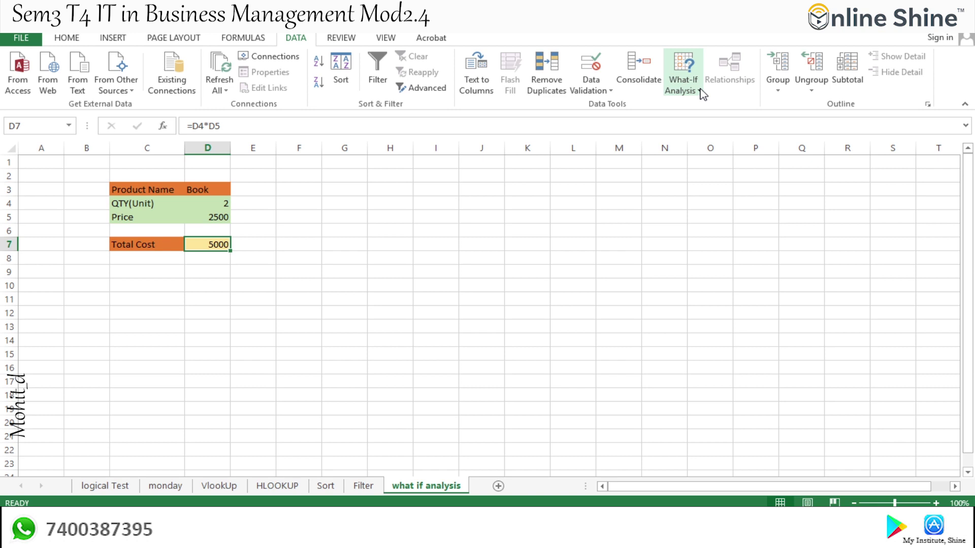
Examine the product name, quantity and price cells of the Book cost table
click(158, 191)
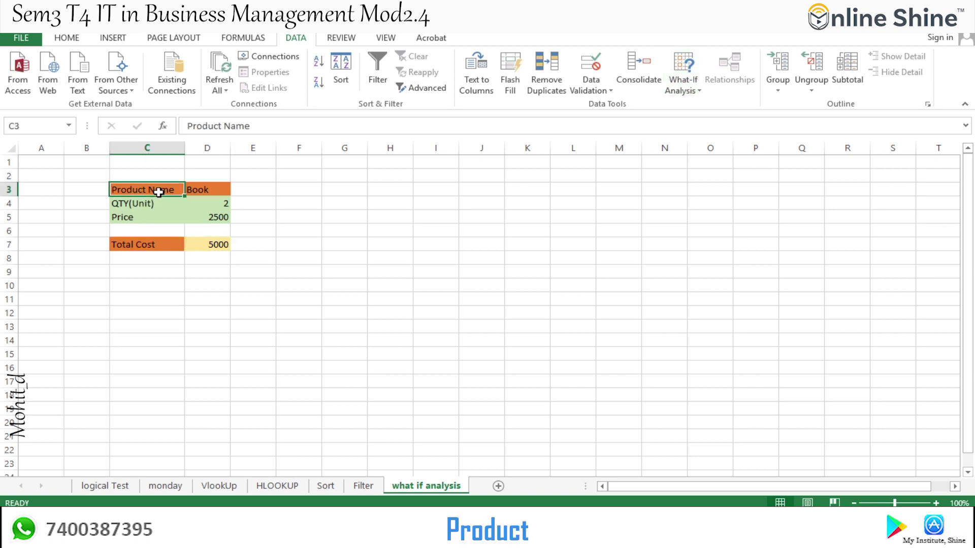
click(203, 191)
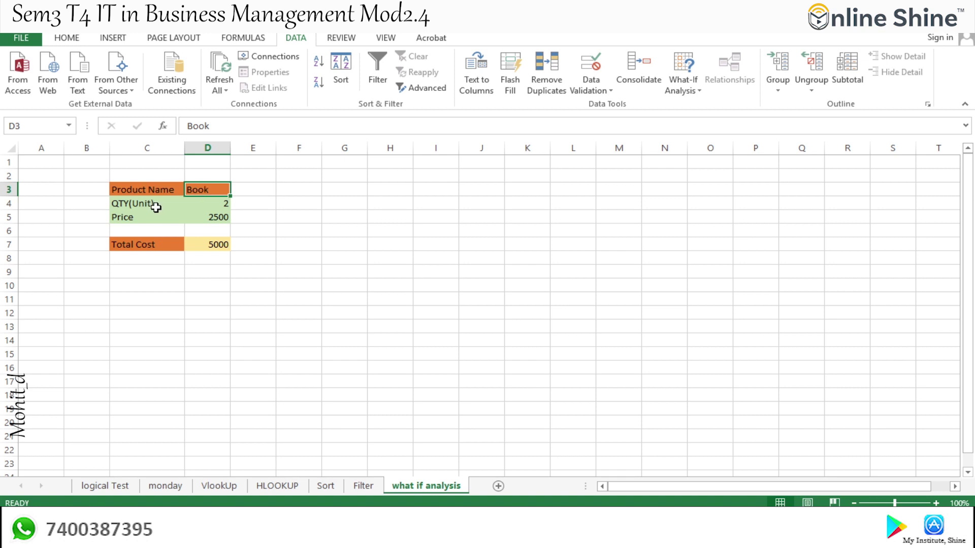
drag(156, 206, 157, 212)
click(229, 208)
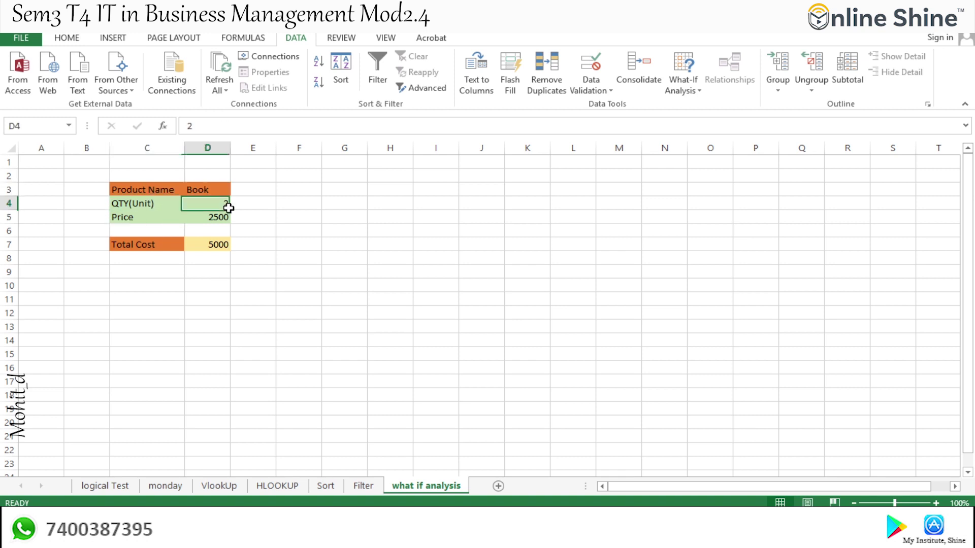
click(147, 229)
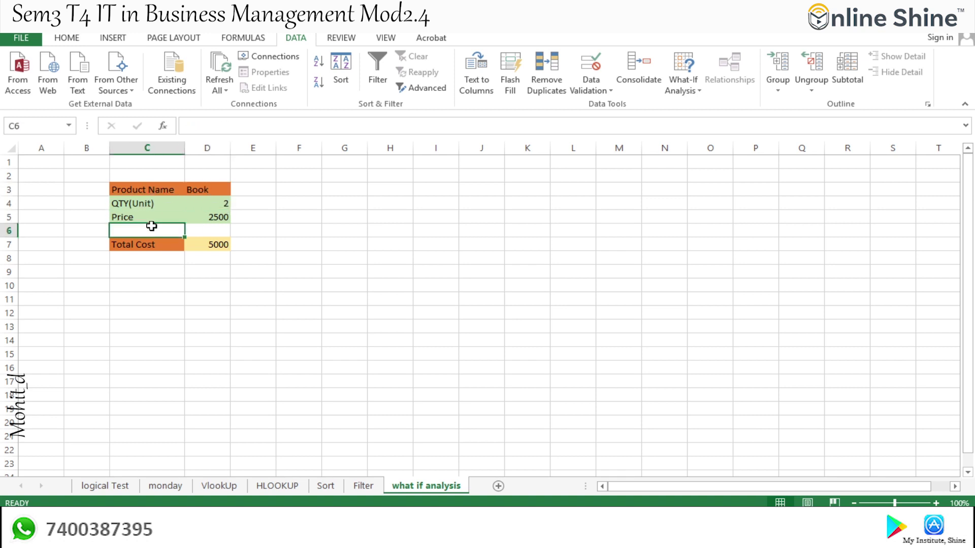
click(208, 202)
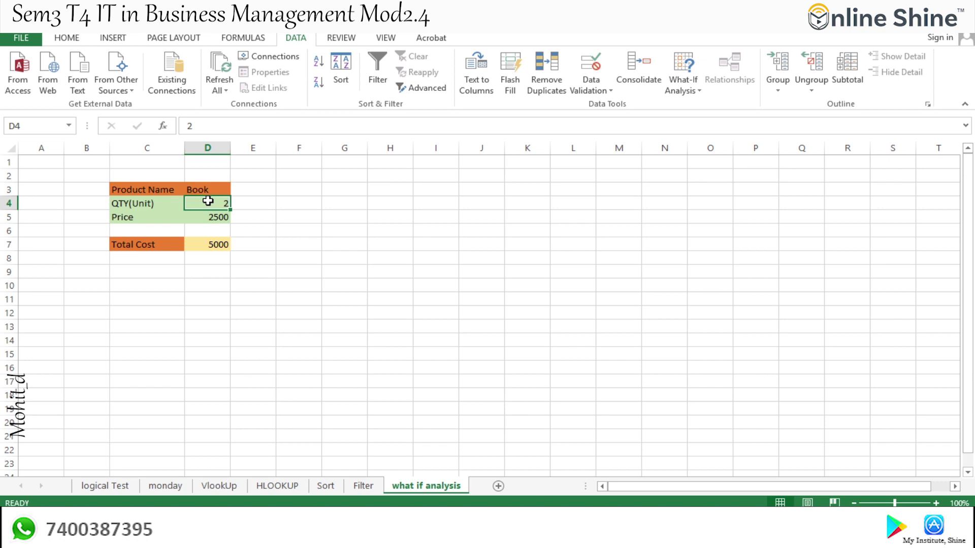
click(209, 217)
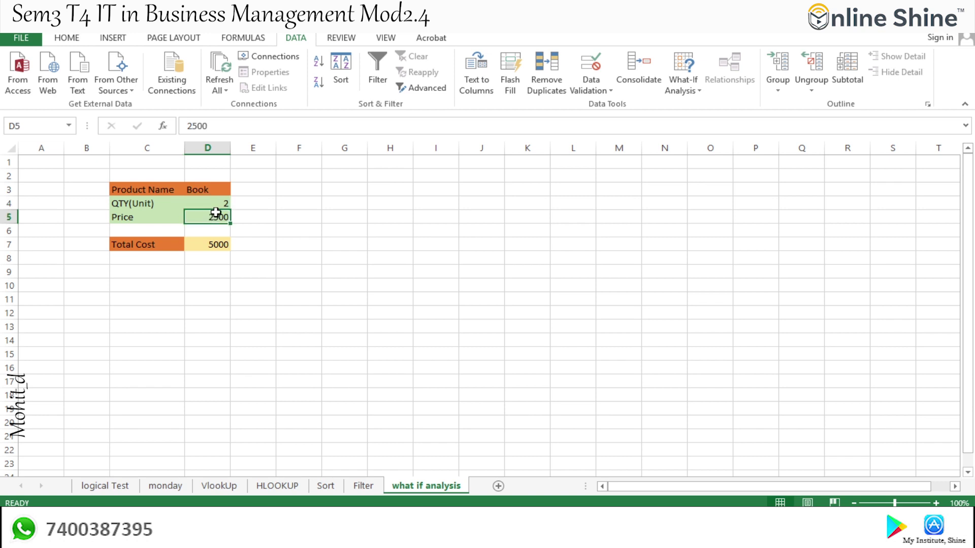
Set the quantity in D4 to 1 and the price in D5 to 500, and check the Total Cost formula's inputs
click(222, 203)
text(1)
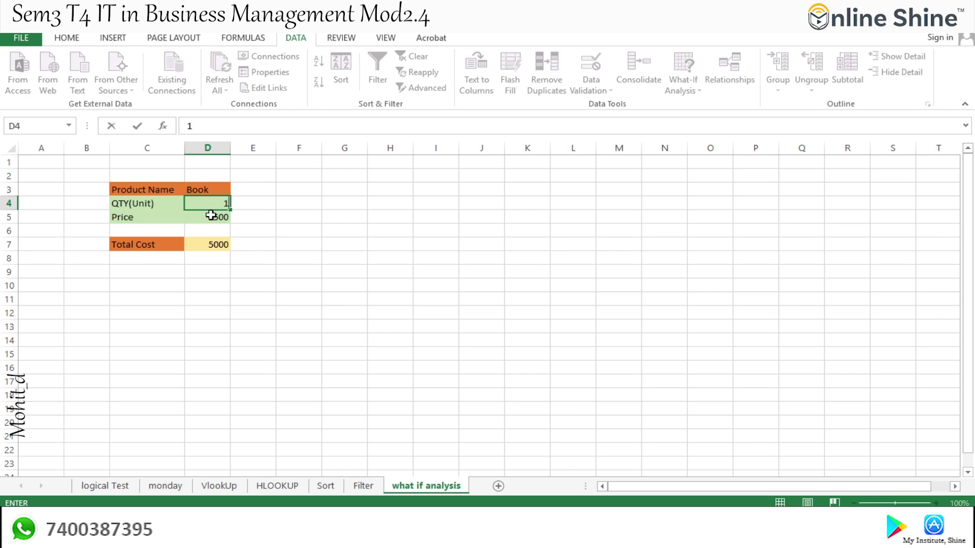
key(Return)
text(500)
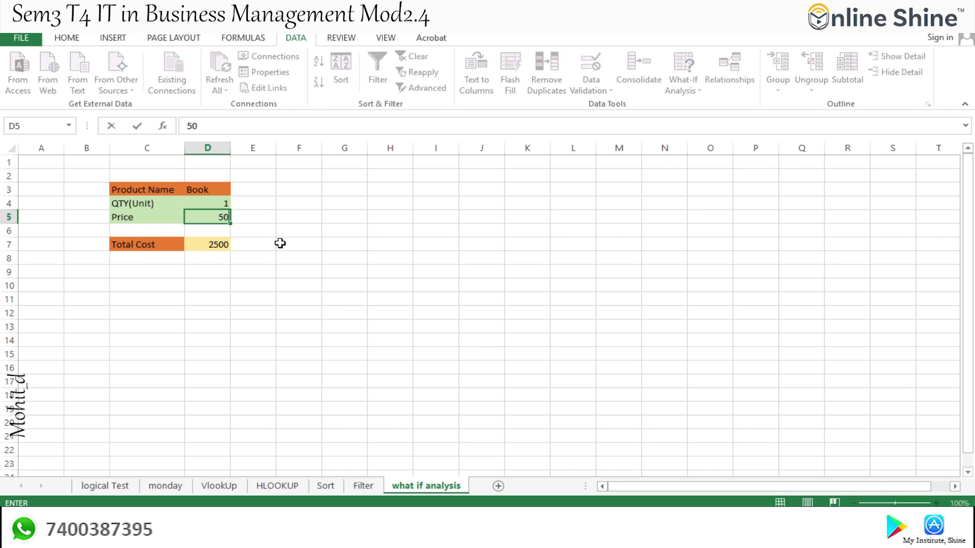
click(245, 270)
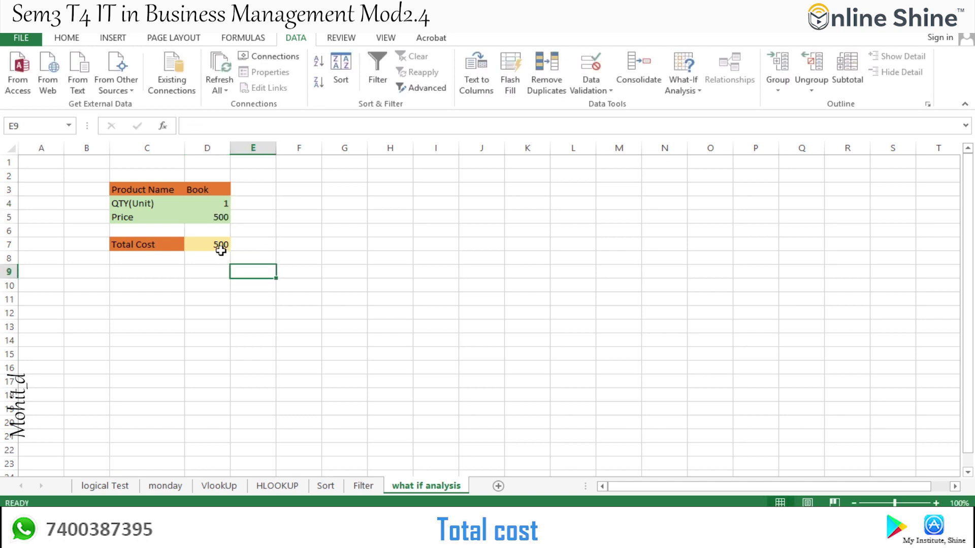
click(222, 248)
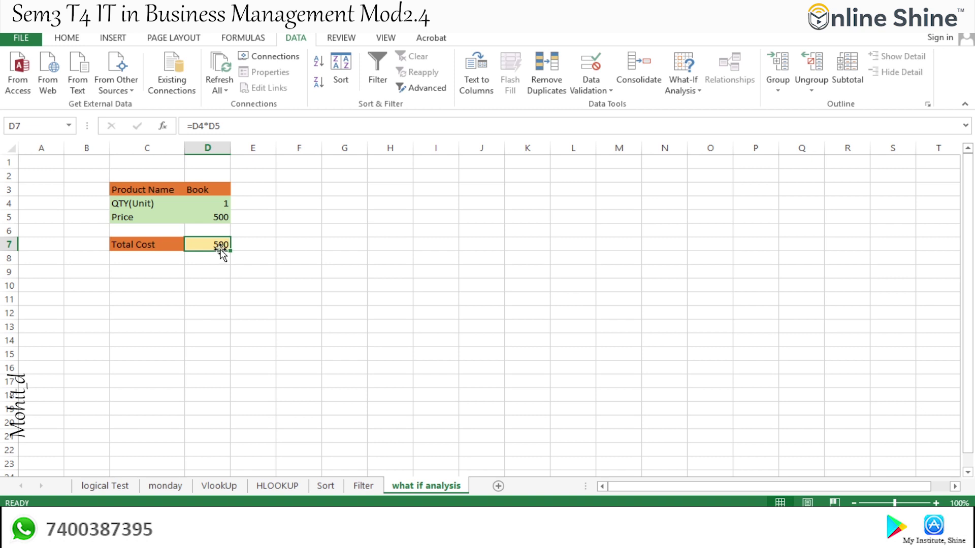
click(214, 203)
click(212, 222)
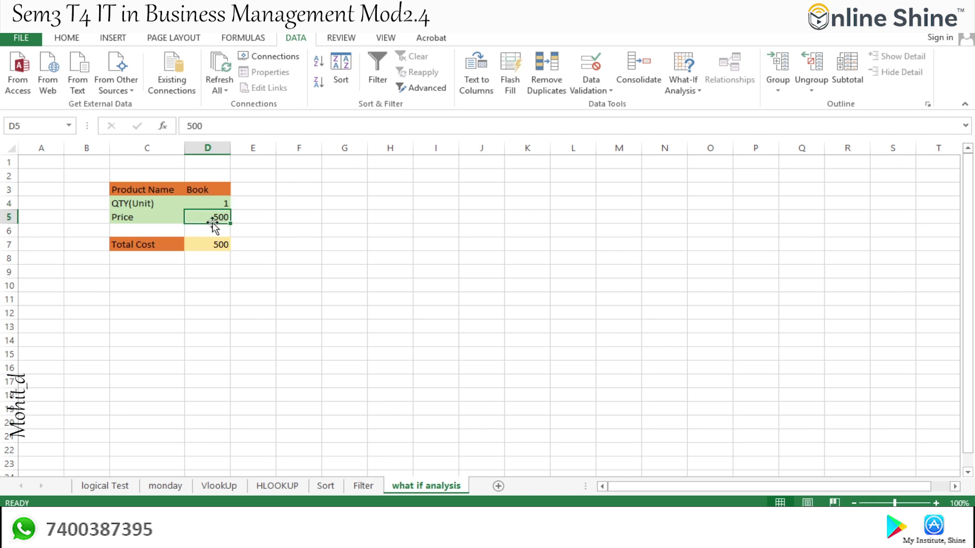
Try quantities of 2 and 3 in D4, checking the Total Cost after each change
click(224, 204)
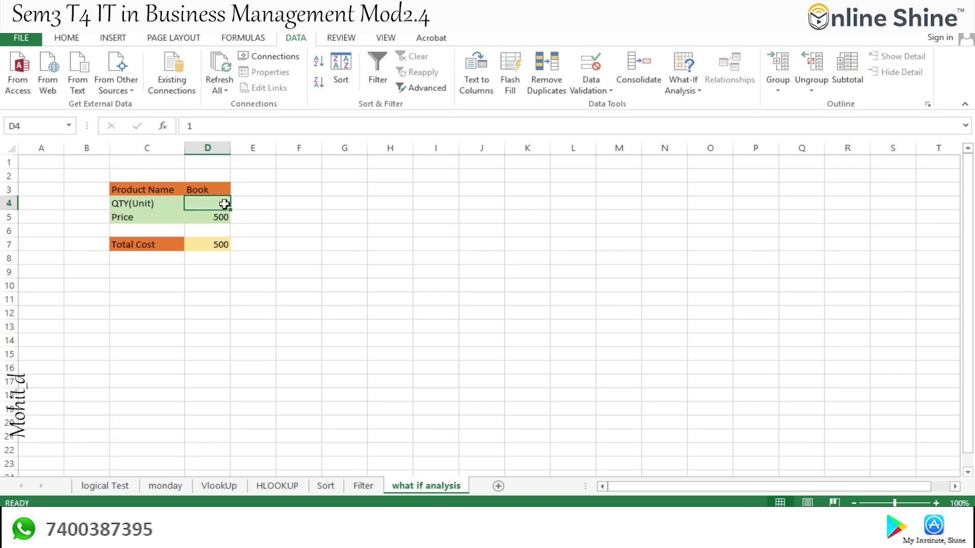
text(2)
click(215, 244)
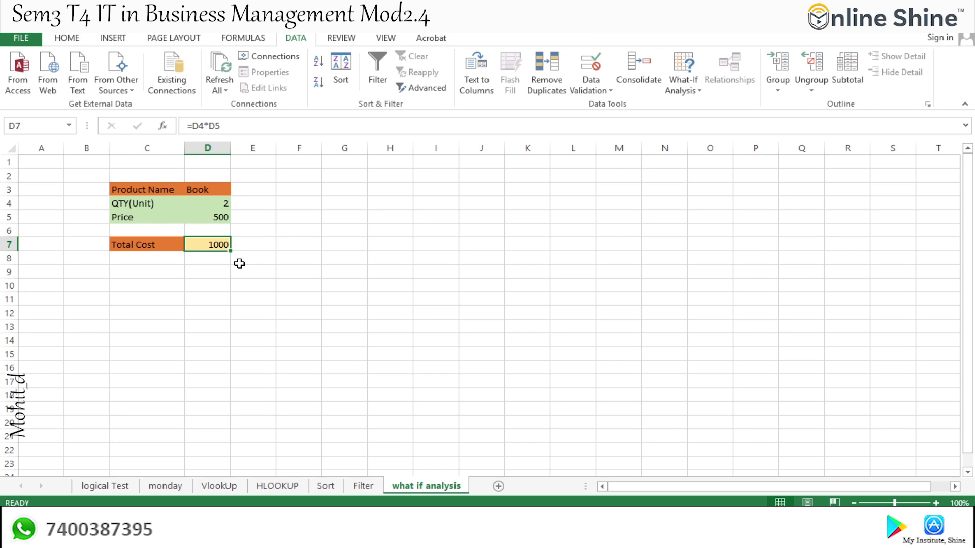
click(224, 203)
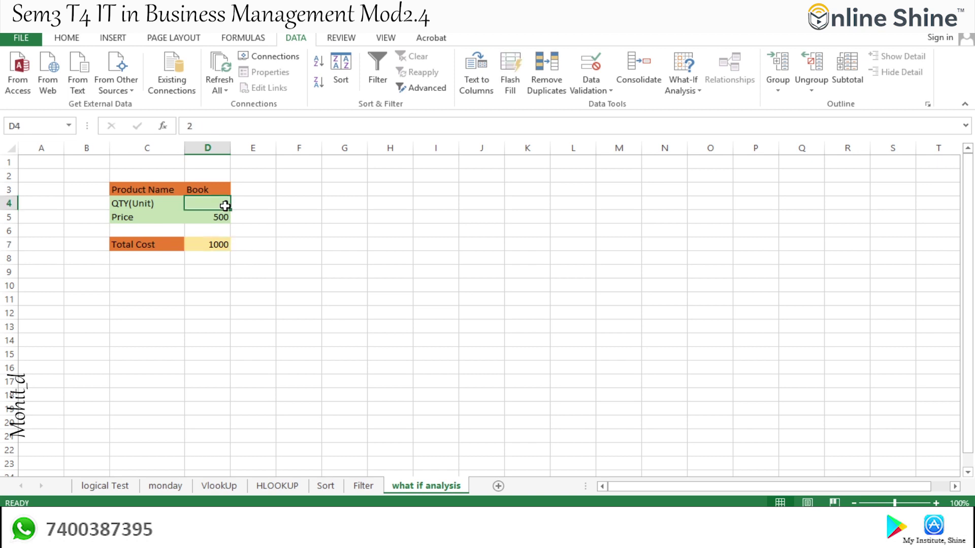
text(3)
click(213, 256)
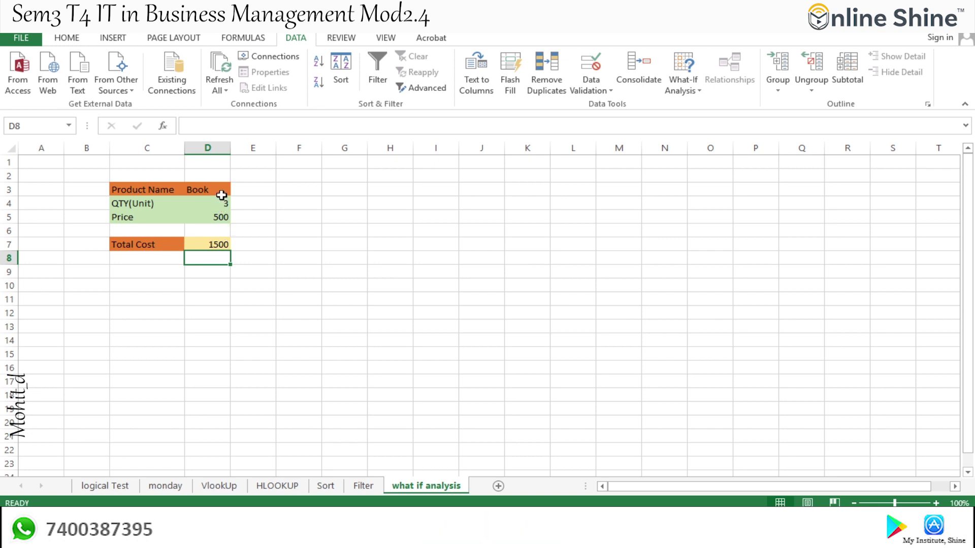
click(218, 244)
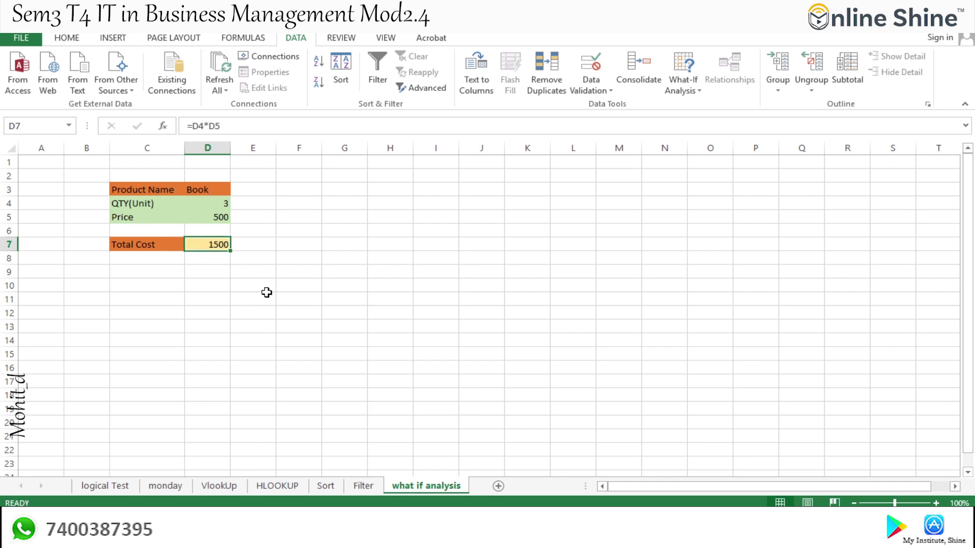
click(278, 289)
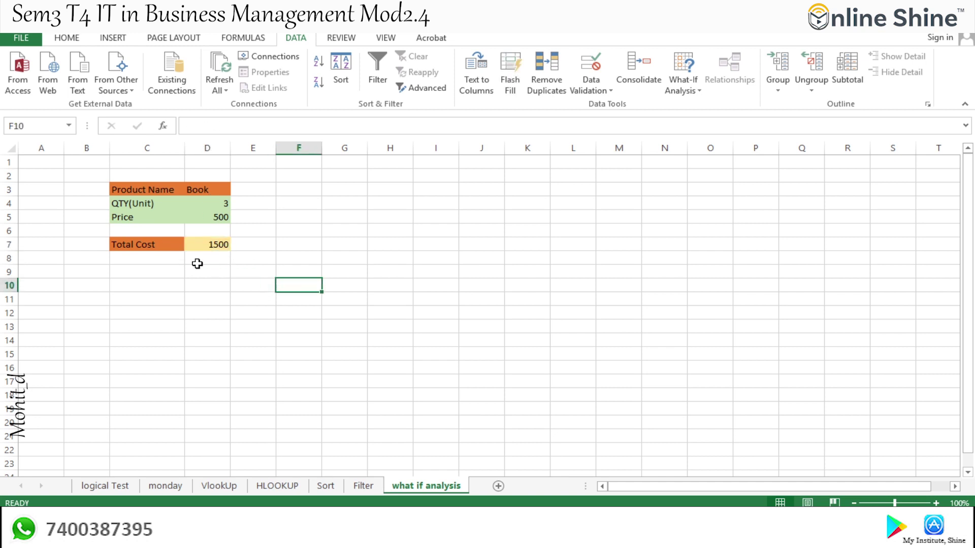
Enter the target total 5000 in cell F7 and compare it with the quantity and price inputs
click(294, 244)
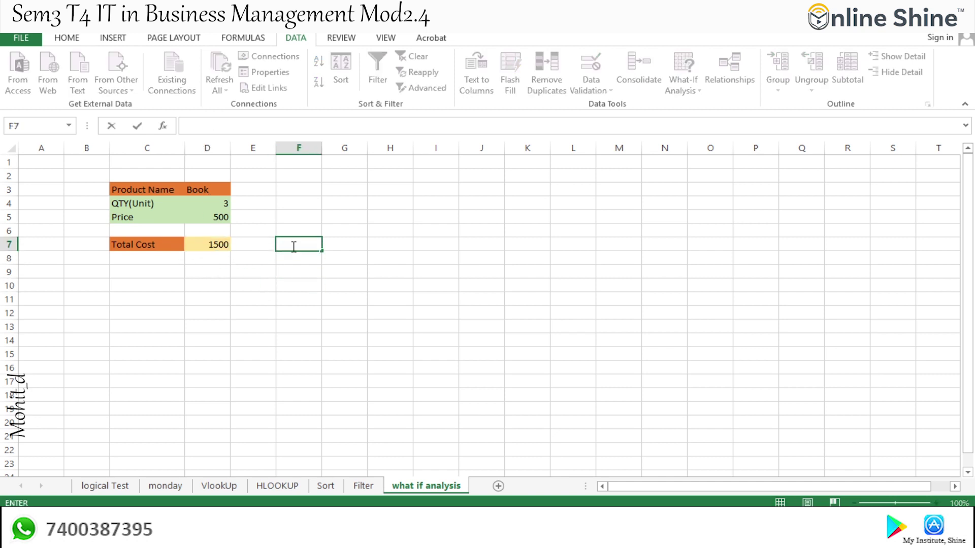
text(5000)
key(Return)
click(298, 290)
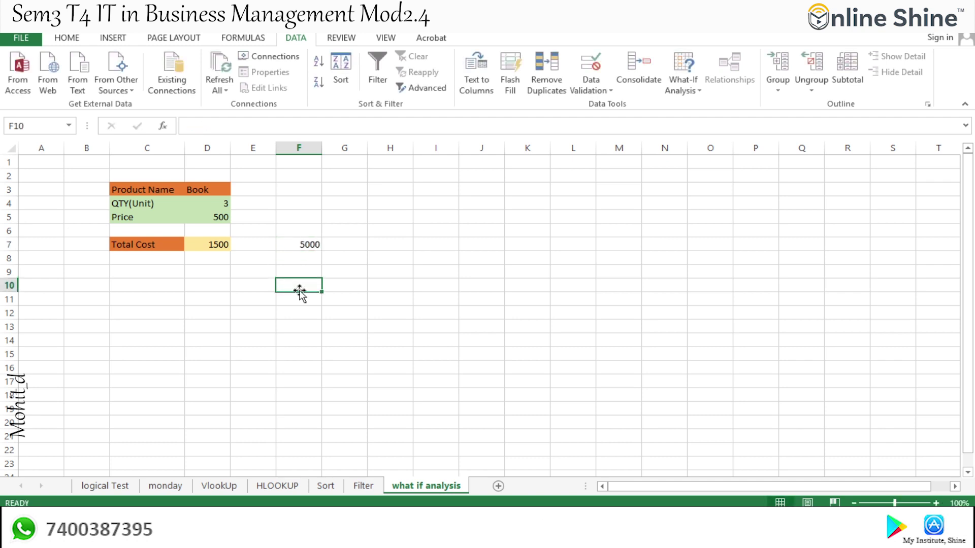
click(311, 244)
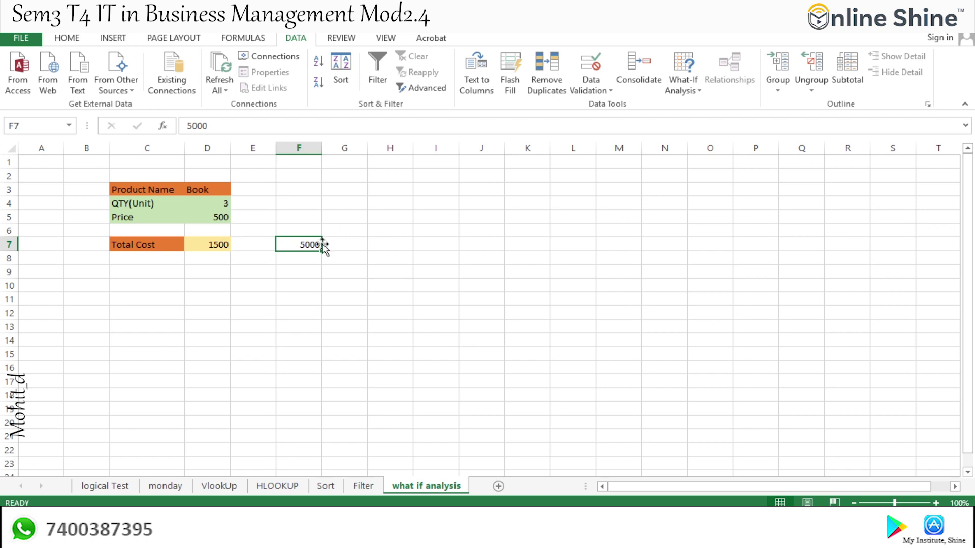
click(173, 201)
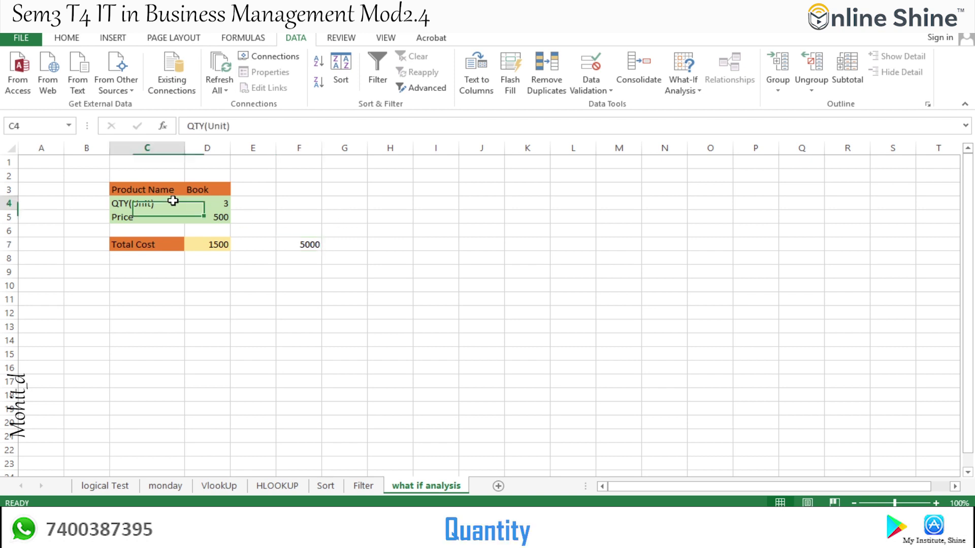
click(166, 222)
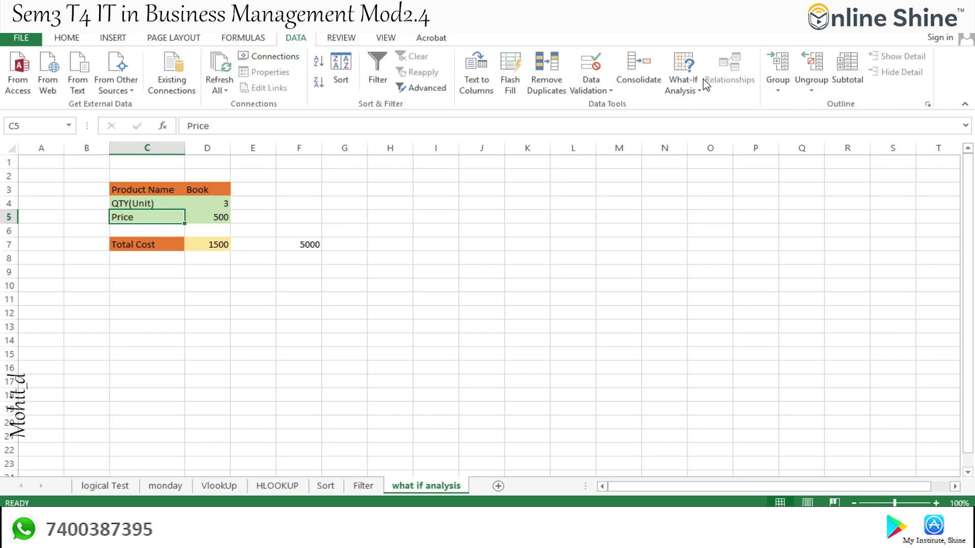
Start a Goal Seek that sets the Total Cost cell D7 to a value of 5000
click(694, 91)
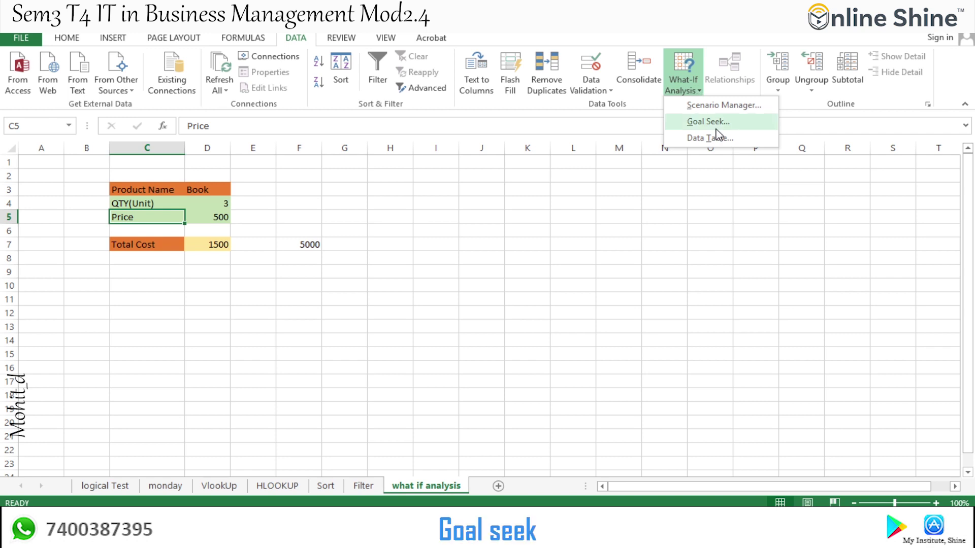
click(713, 124)
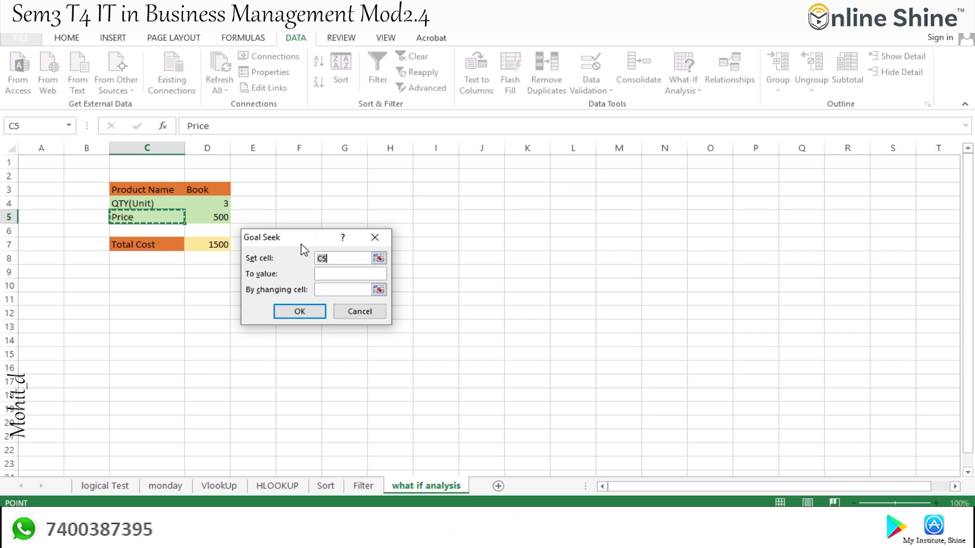
drag(326, 246, 475, 255)
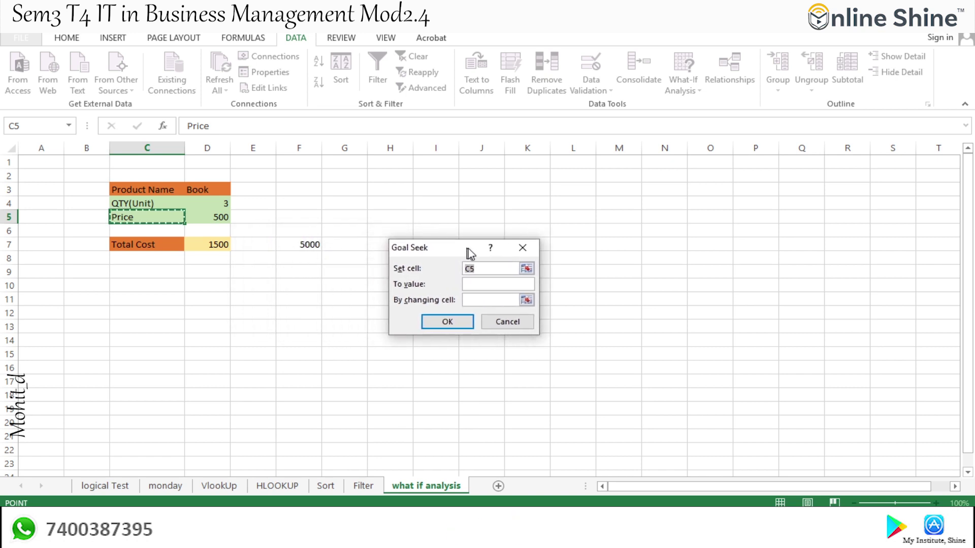
click(218, 246)
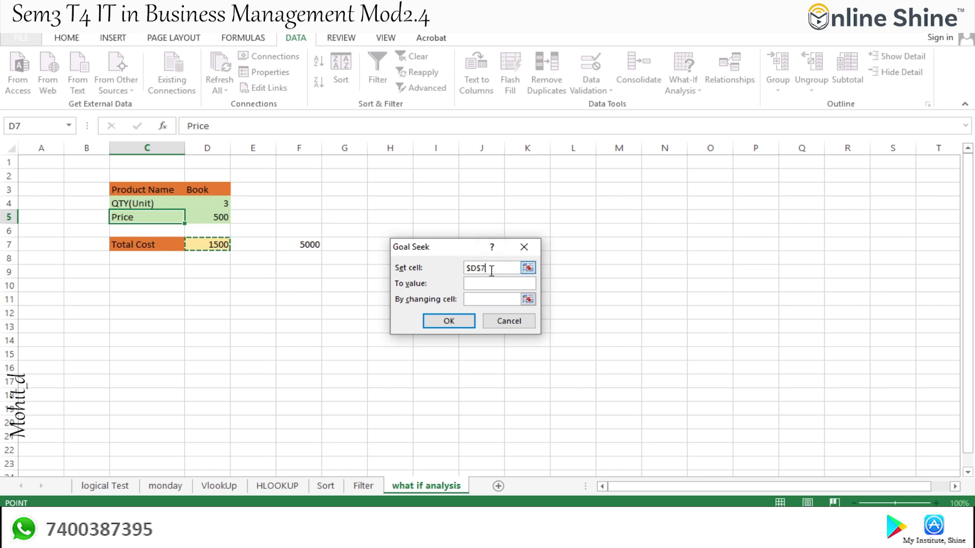
click(482, 283)
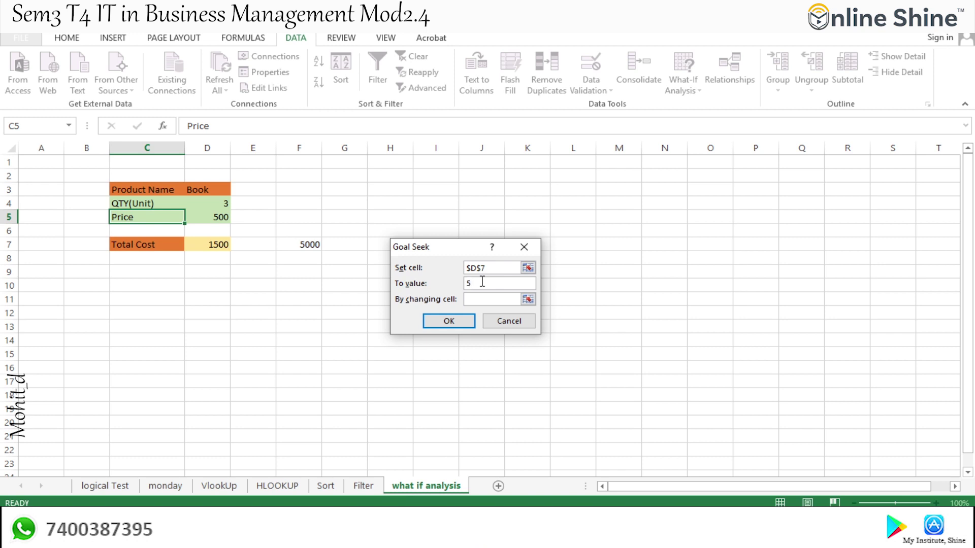
Choose the quantity cell D4 as the changing cell, run the Goal Seek and accept its solution
click(482, 298)
click(528, 299)
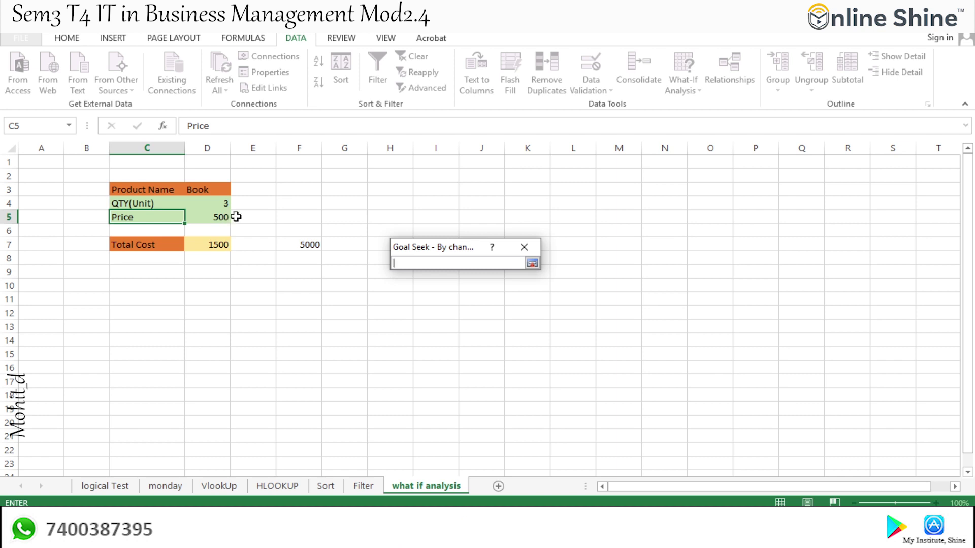
click(227, 203)
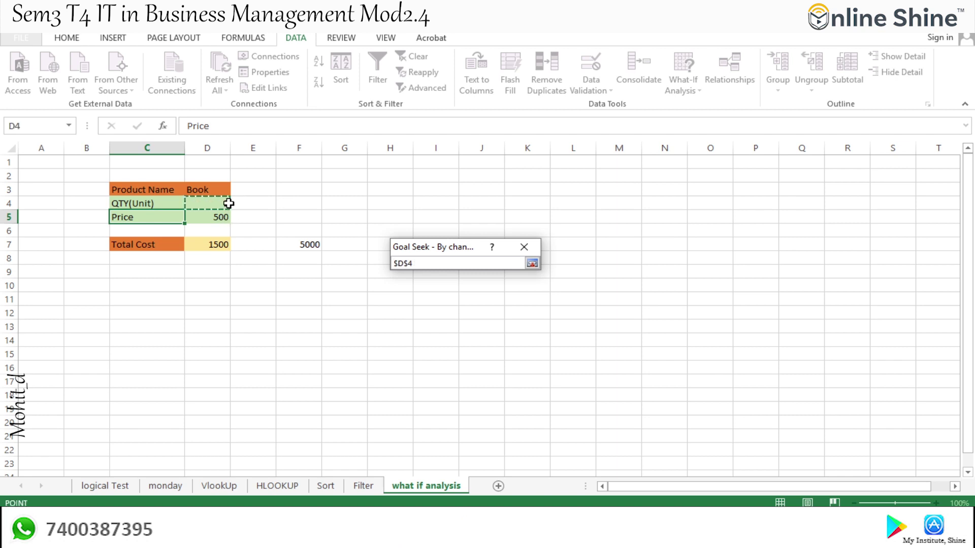
click(531, 263)
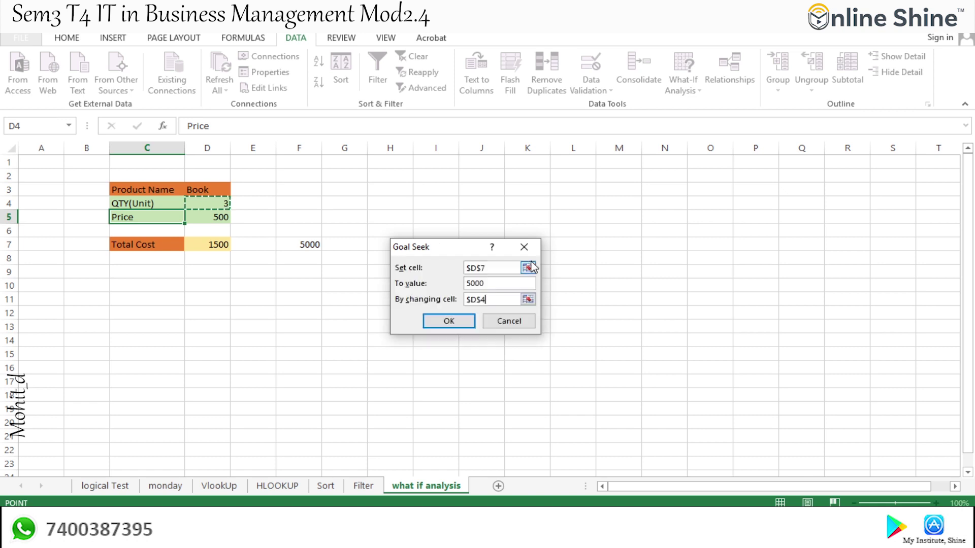
click(470, 320)
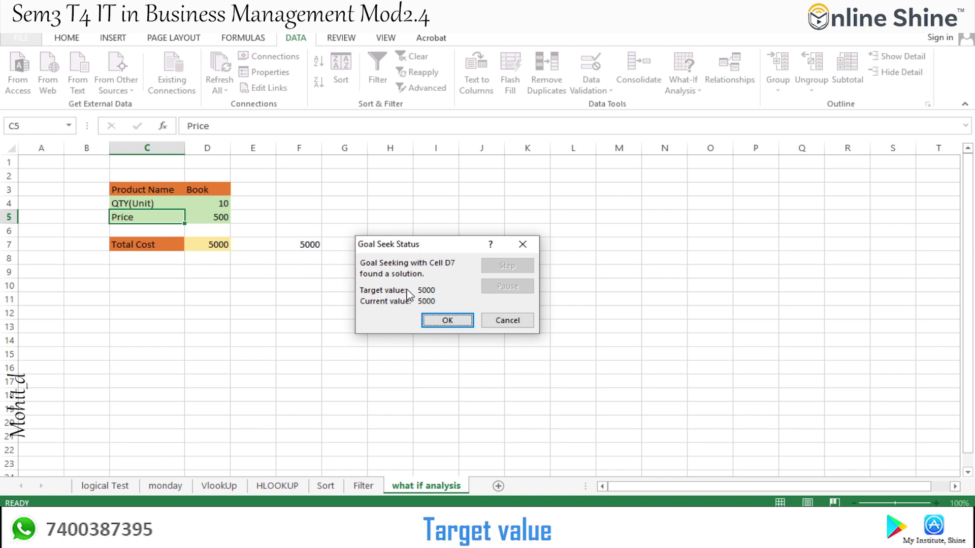
click(428, 320)
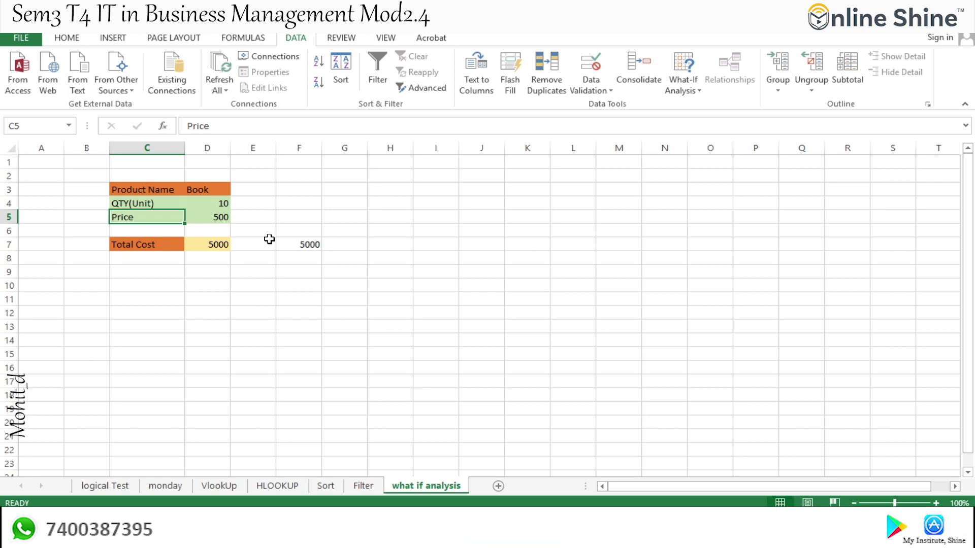
Set the quantity in D4 to 2
click(227, 205)
text(2)
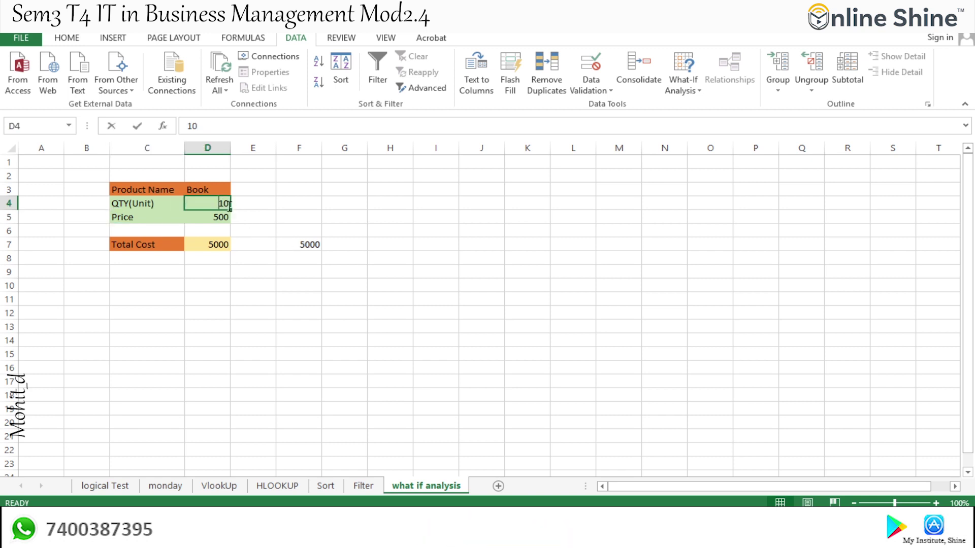
Start another Goal Seek that sets the Total Cost cell D7 to a value of 5000
click(219, 245)
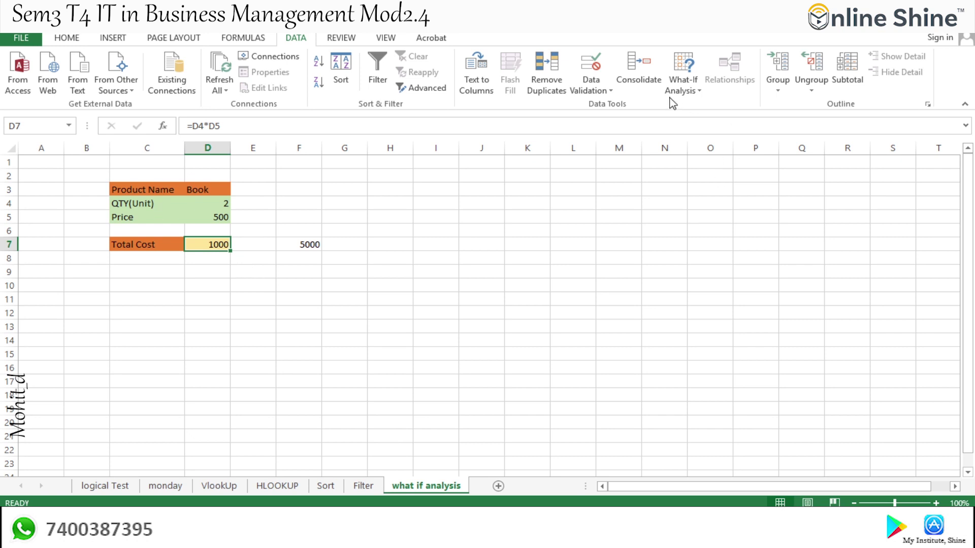
click(683, 90)
click(705, 122)
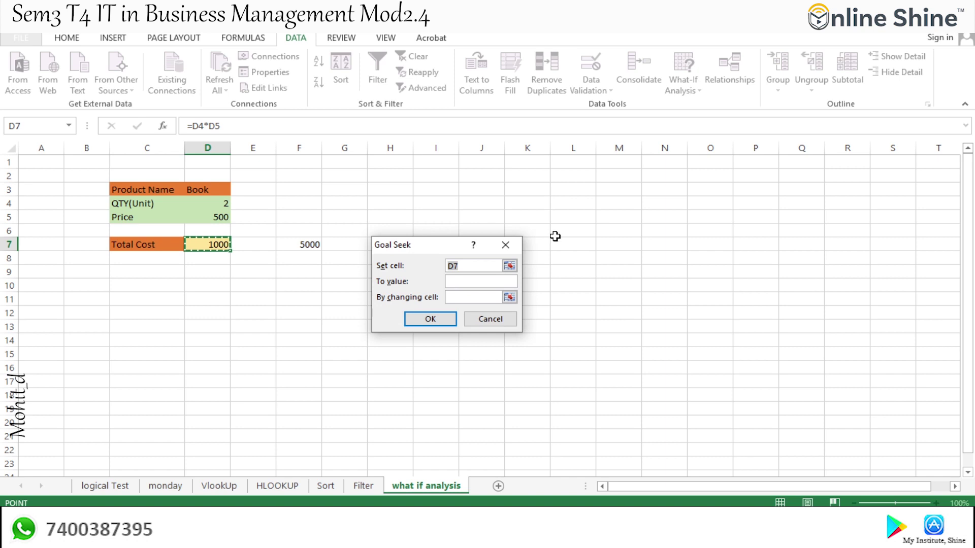
click(477, 282)
Choose the price cell D5 as the changing cell, run the Goal Seek, accept its solution and compare the total with F7
click(509, 297)
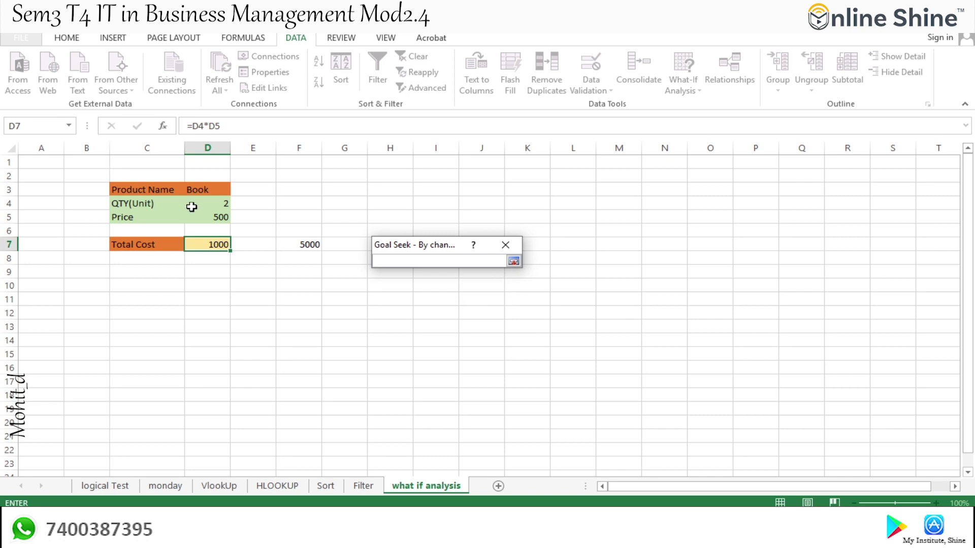
click(222, 219)
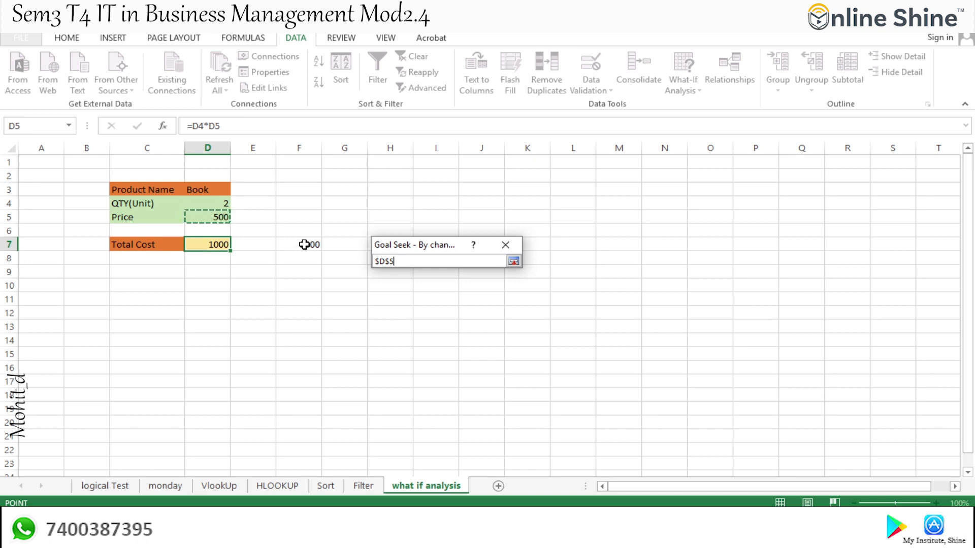
click(514, 261)
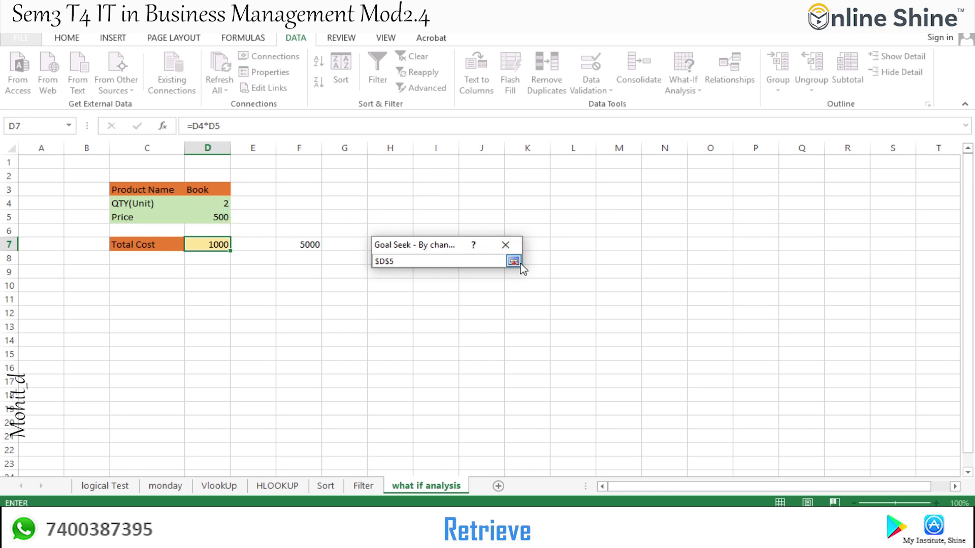
click(432, 321)
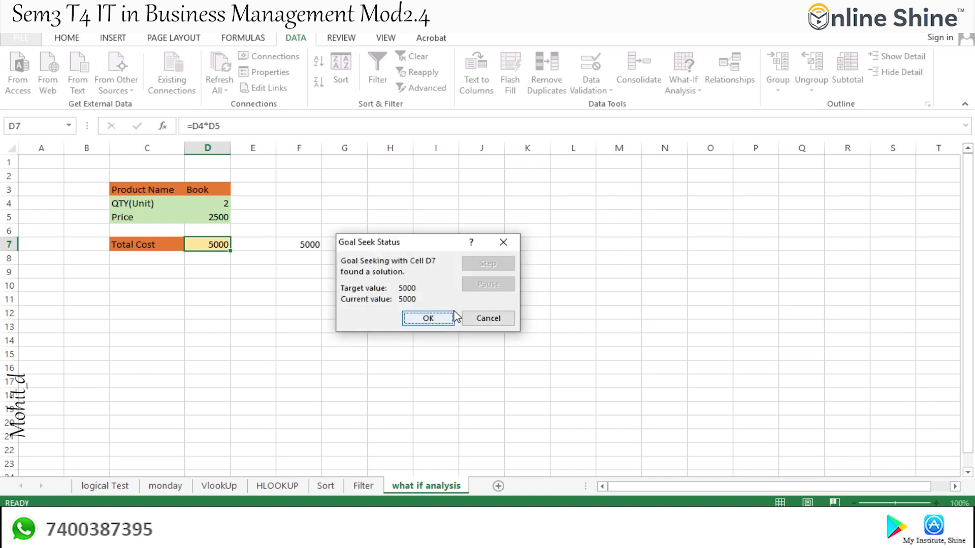
click(414, 319)
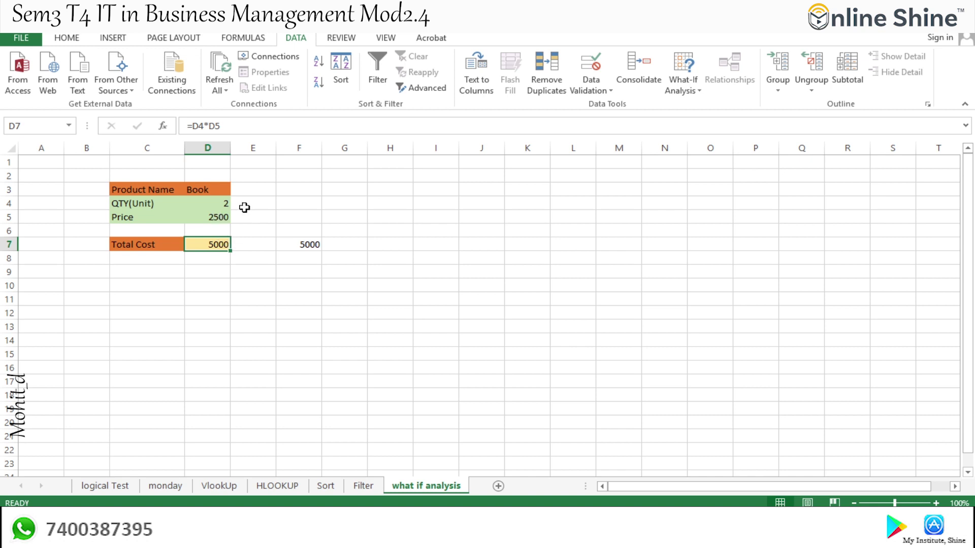
click(306, 246)
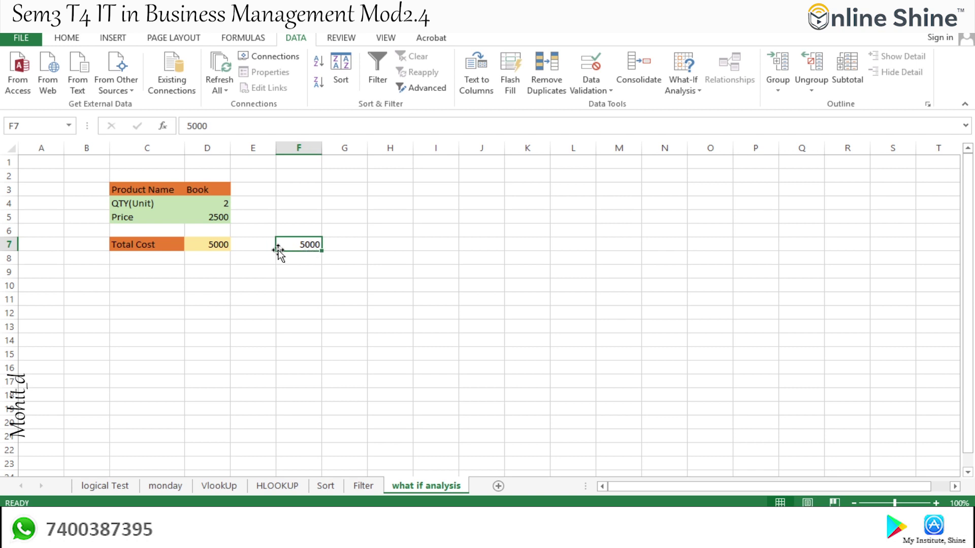
click(229, 245)
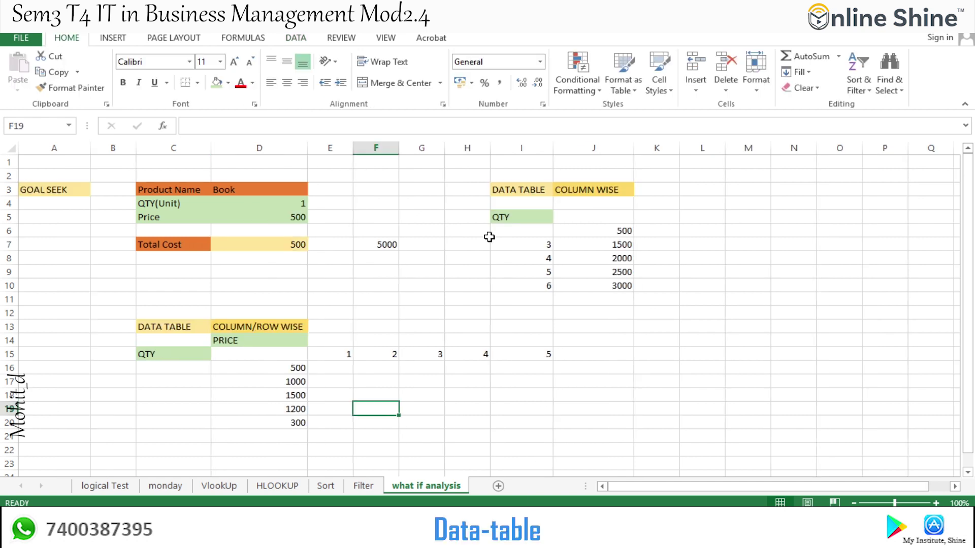
Locate the Data Table option among the What-If Analysis tools without starting it
click(297, 39)
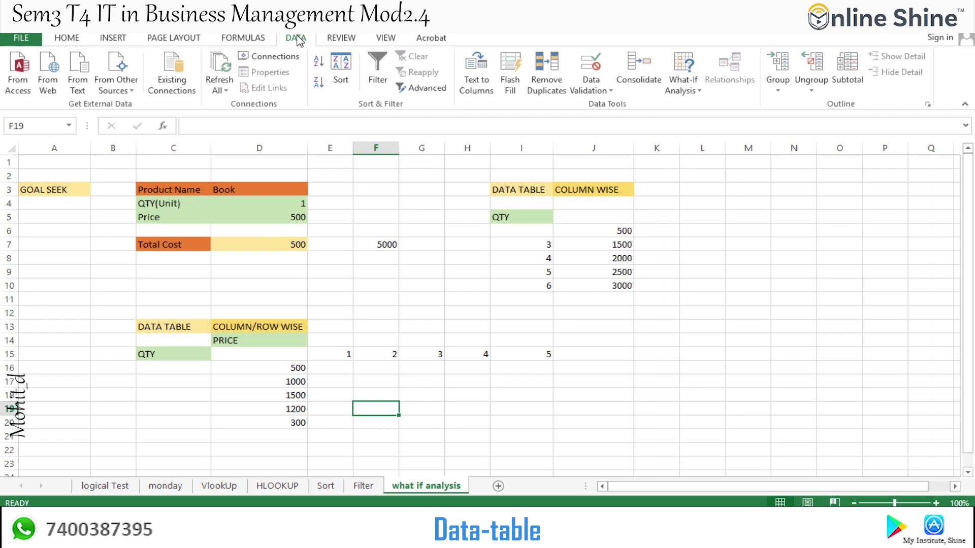
click(698, 92)
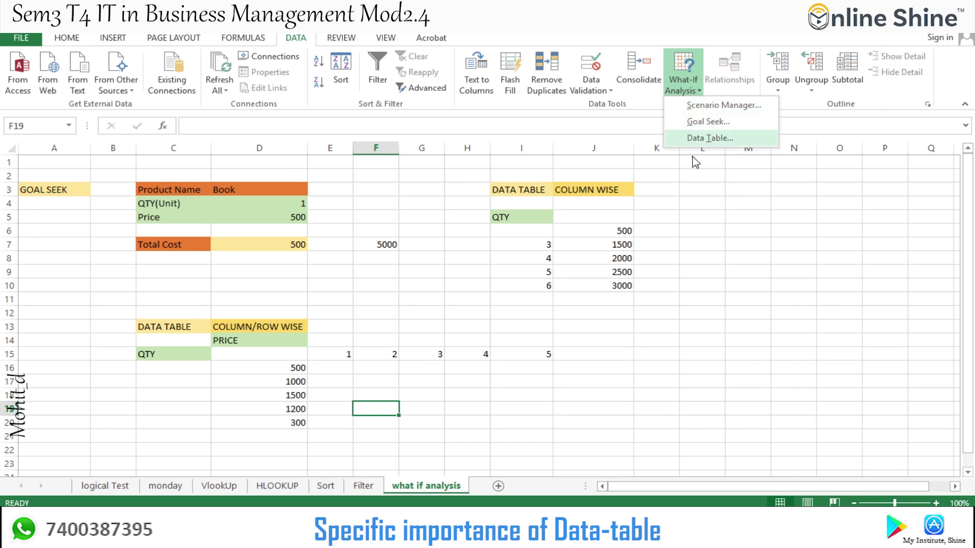
click(684, 197)
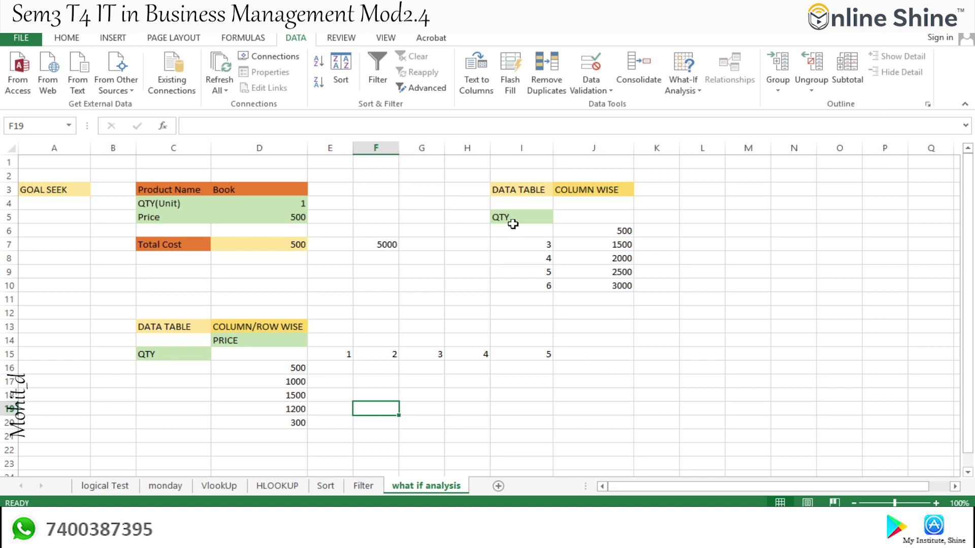
Examine the headings and layout of the column-wise data table, contrasting its quantity column I with a worksheet row
click(514, 188)
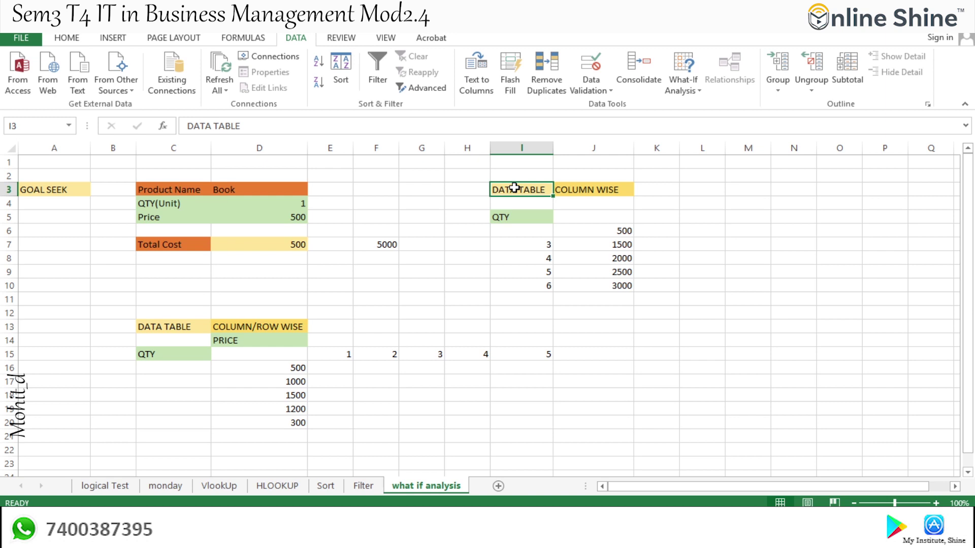
click(622, 195)
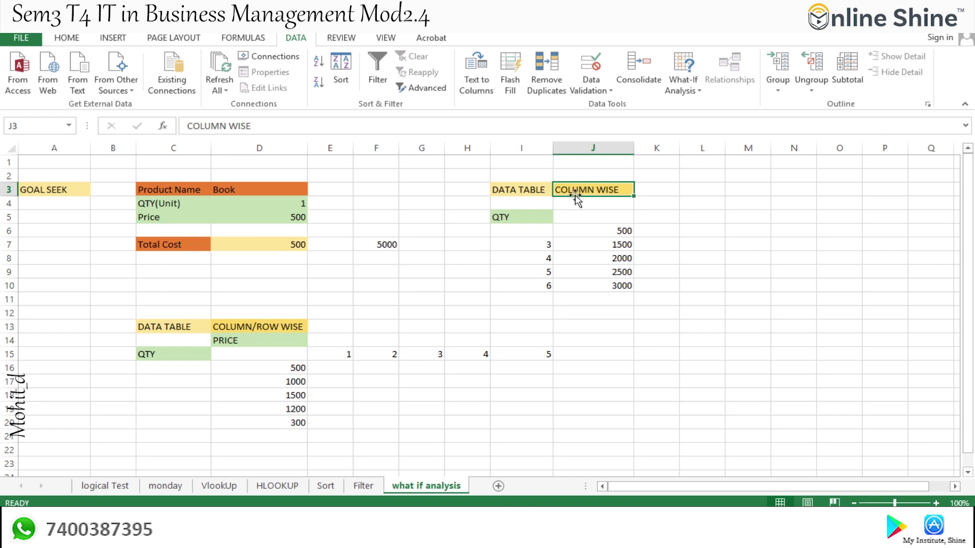
click(507, 216)
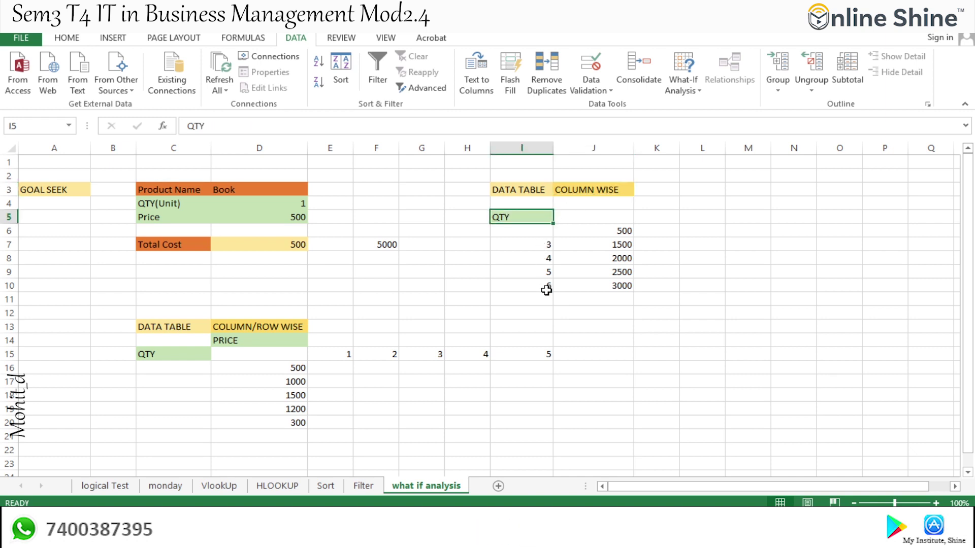
click(548, 246)
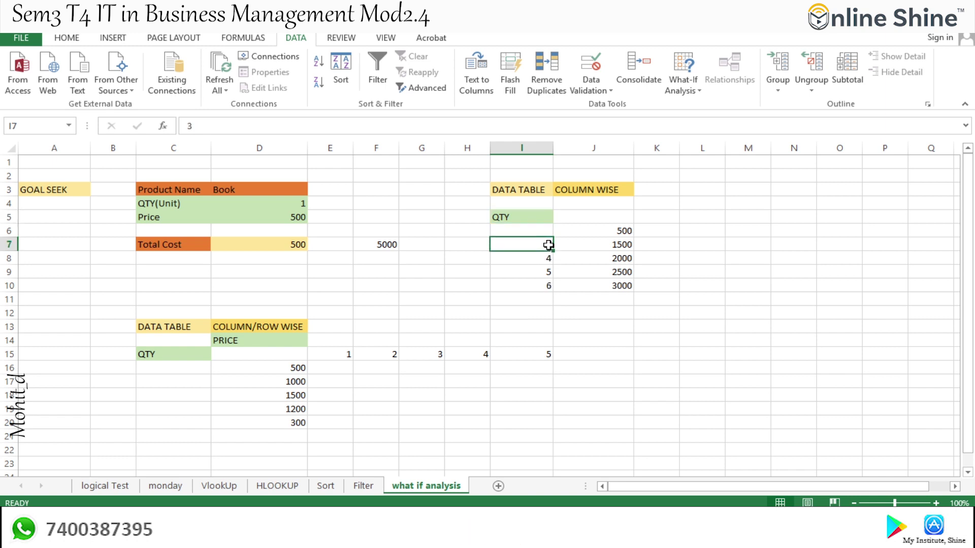
click(525, 149)
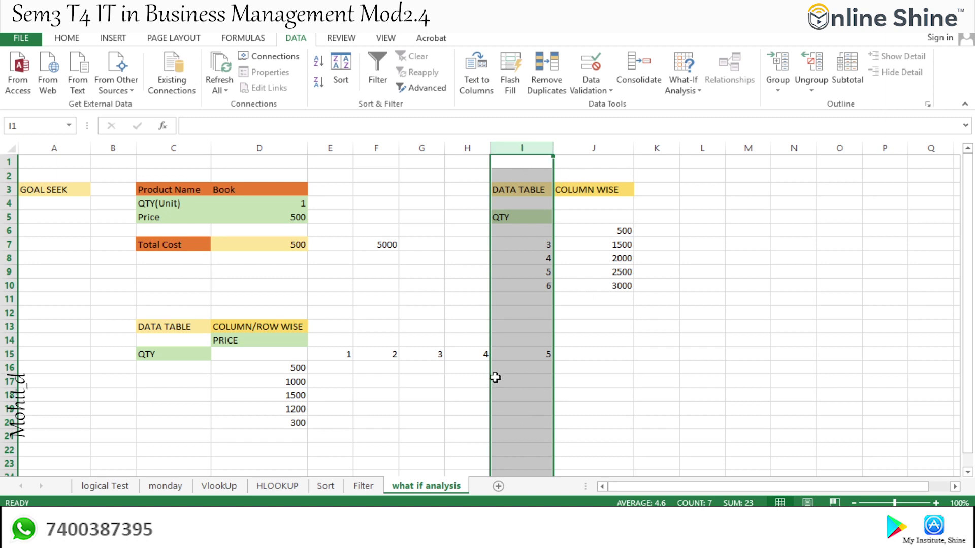
click(8, 272)
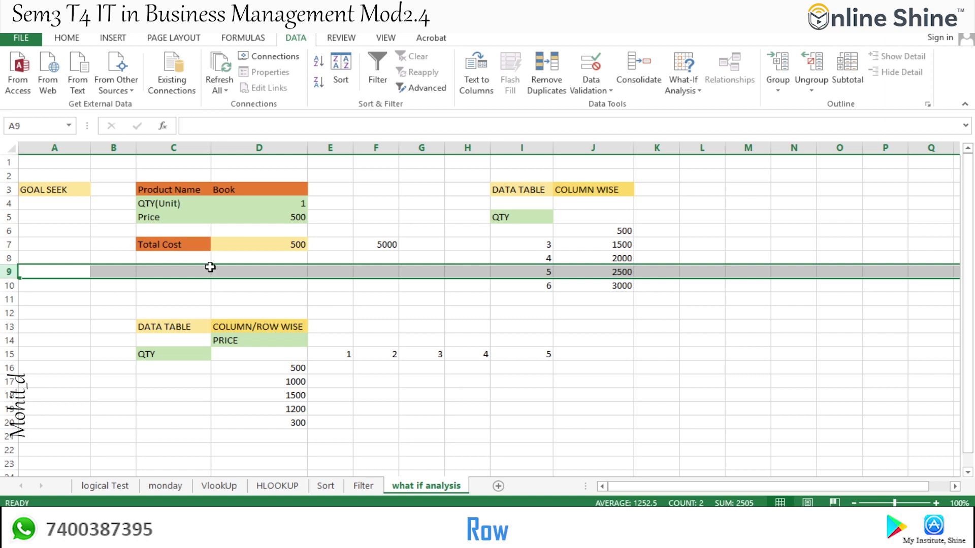
click(515, 145)
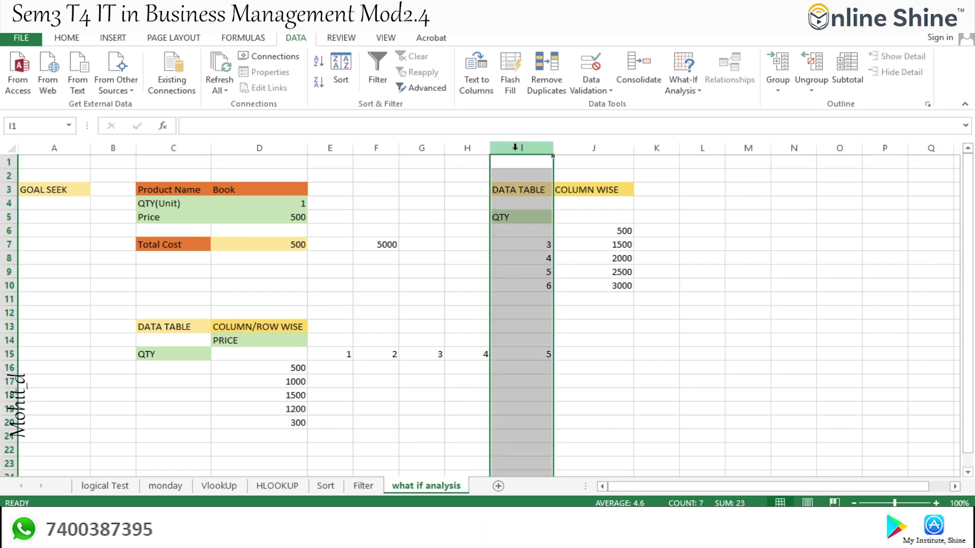
Go through the quantity values listed in cells I7 to I10 of the column-wise data table
click(538, 272)
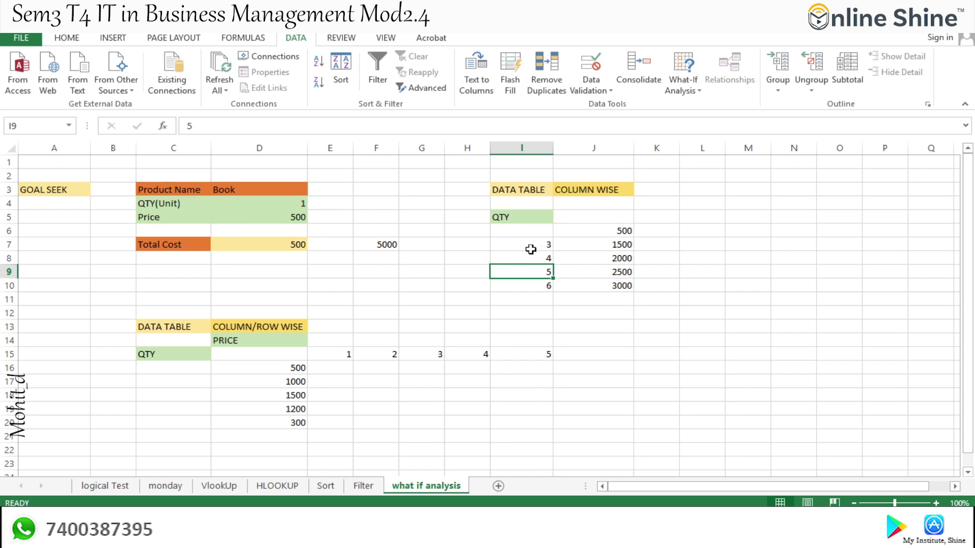
click(531, 249)
click(525, 260)
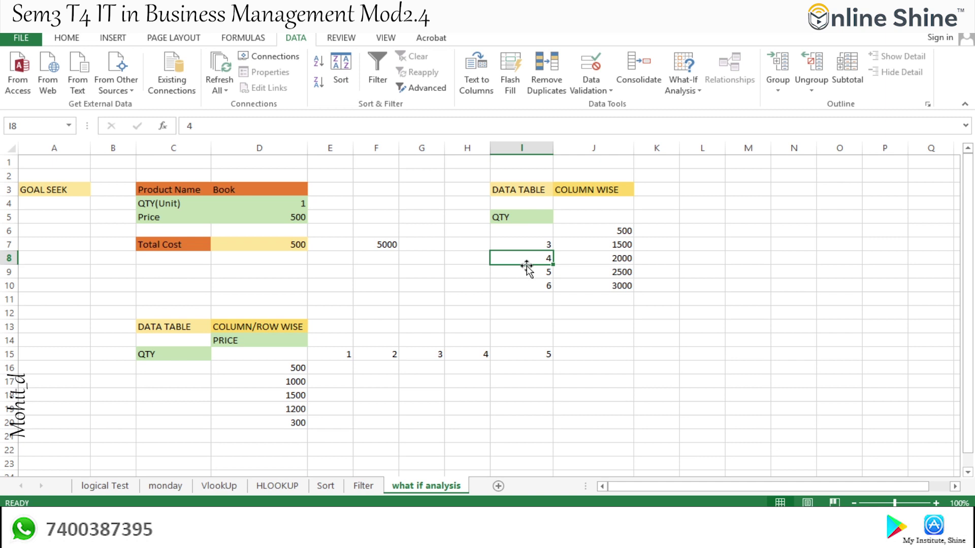
click(526, 269)
click(528, 285)
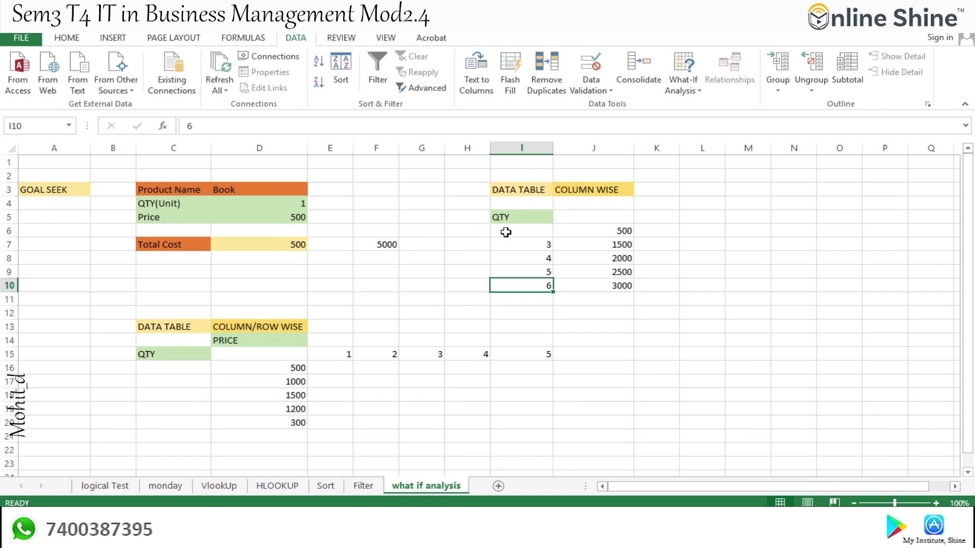
click(541, 245)
click(536, 261)
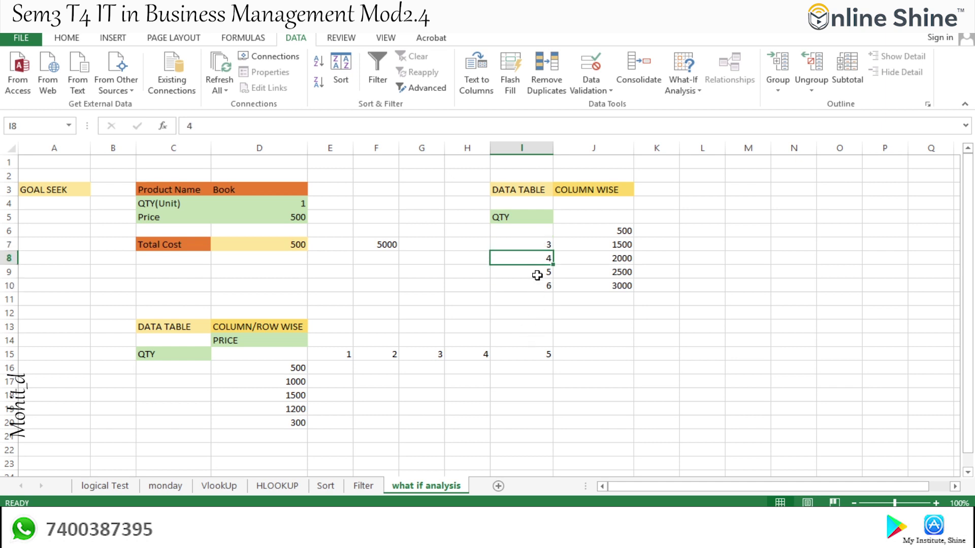
click(538, 274)
click(537, 286)
Extend the QTY list of the column-wise data table with 7 in I11 and 8 in I12
click(538, 303)
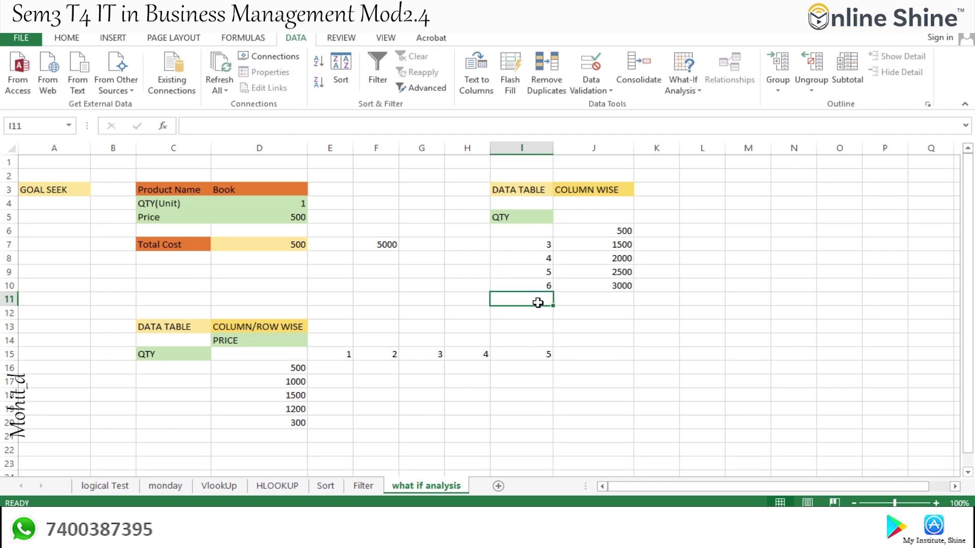
text(7)
click(549, 313)
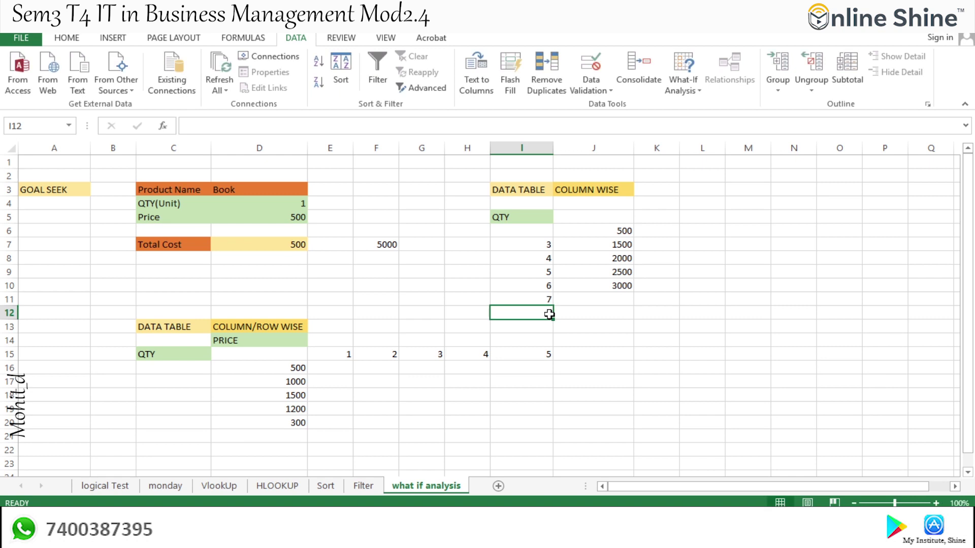
text(8)
click(592, 298)
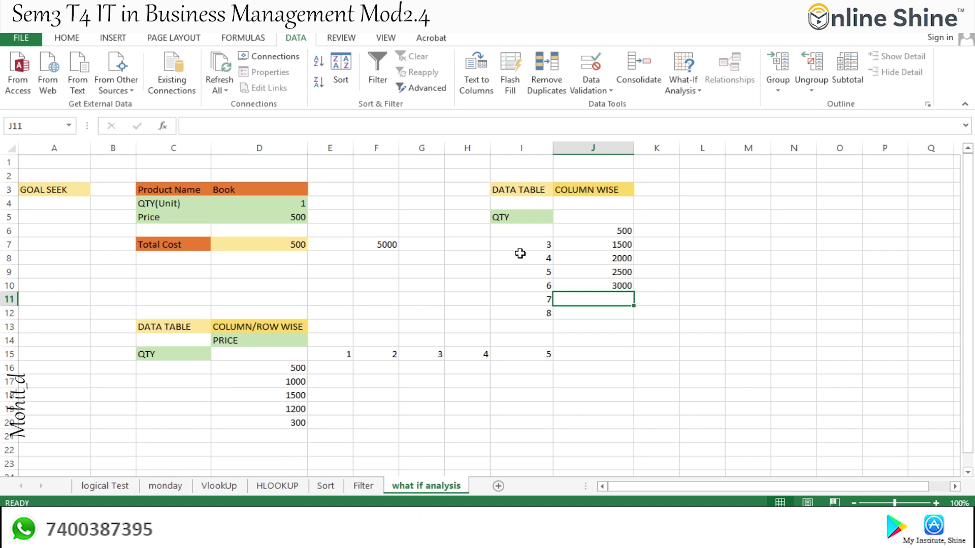
Link cell J6 of the column-wise data table to the Total Cost cell with the formula =D7
click(572, 233)
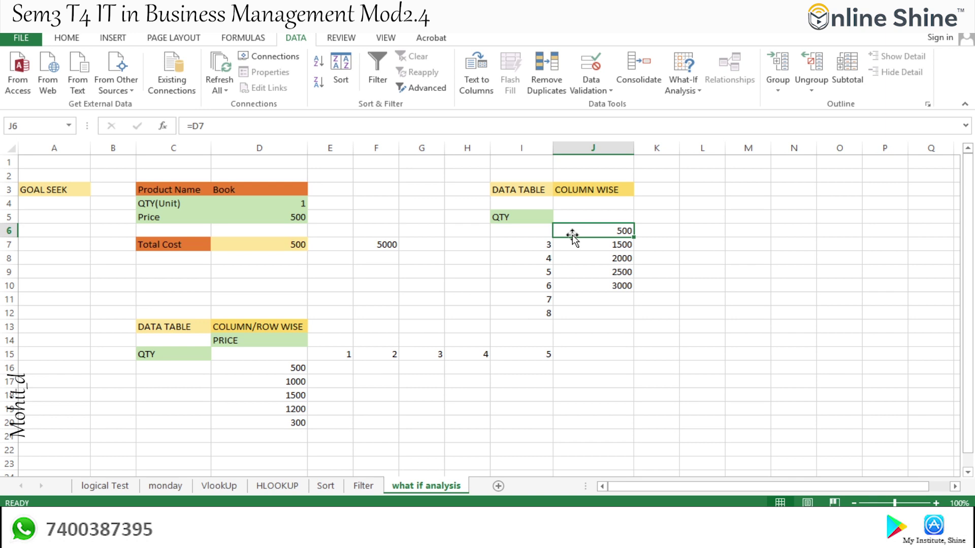
click(284, 242)
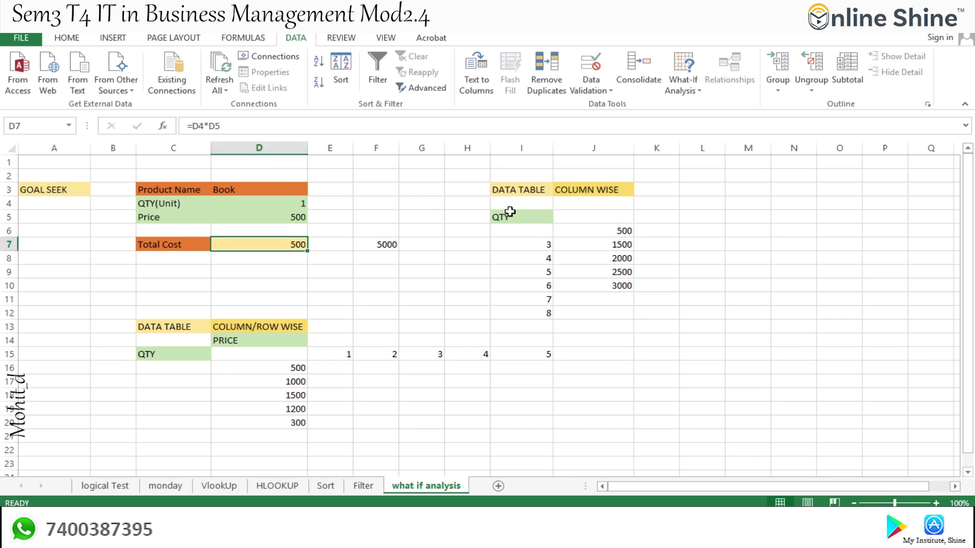
click(596, 229)
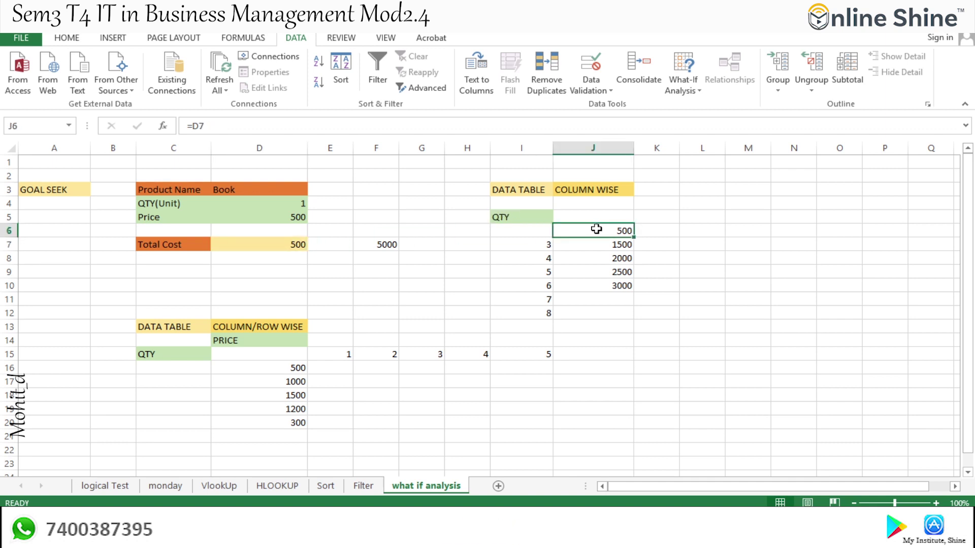
text(=)
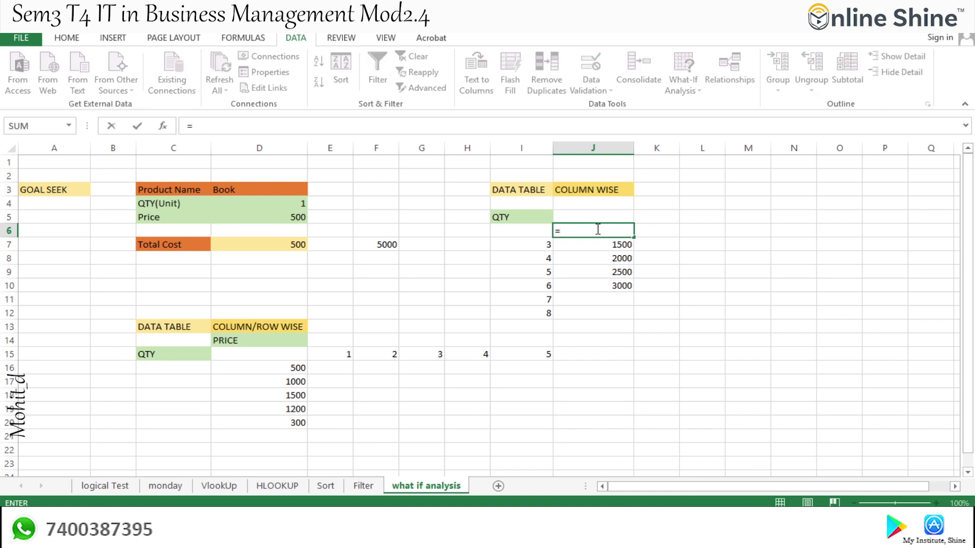
click(236, 244)
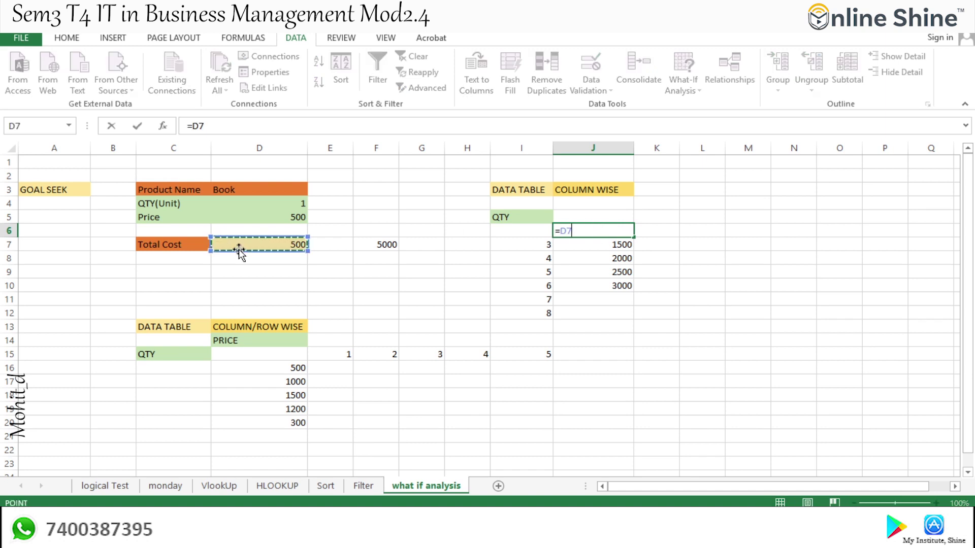
key(Return)
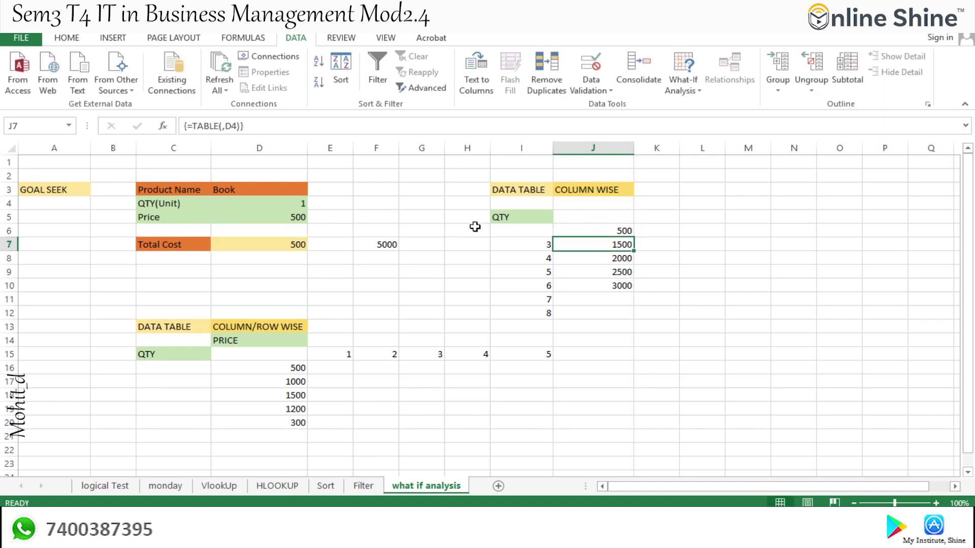
Select the range I6:J12 covering the quantities and the total cost column of the column-wise data table
drag(624, 238, 622, 255)
click(490, 303)
click(507, 307)
click(535, 233)
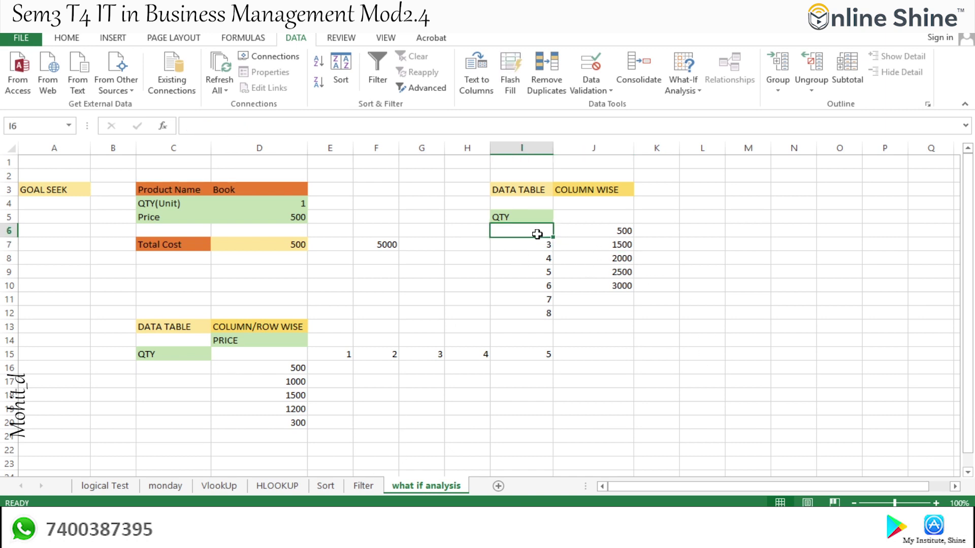
key(shift+Down)
key(shift+Down)
key(shift+Down)
key(shift+Down)
key(shift+Down)
key(shift+Down)
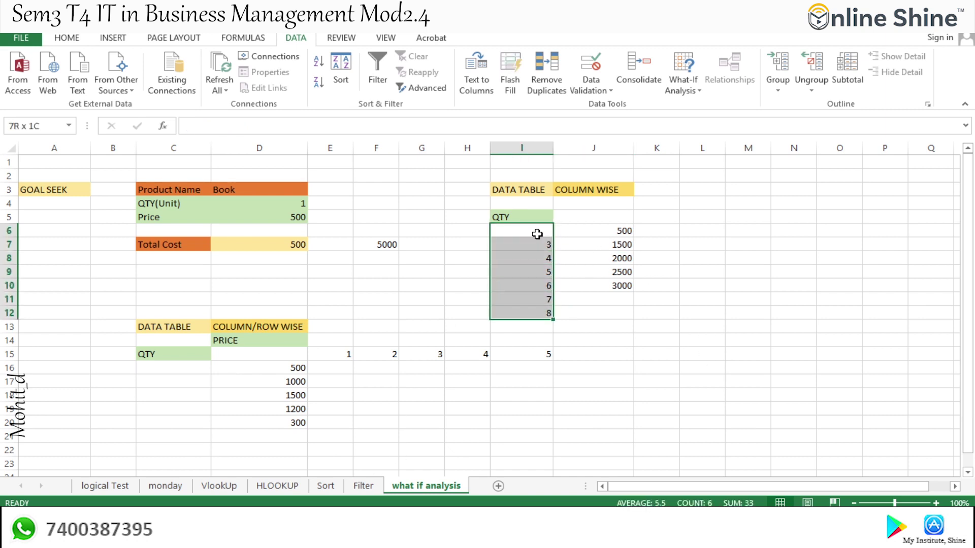
key(shift+Right)
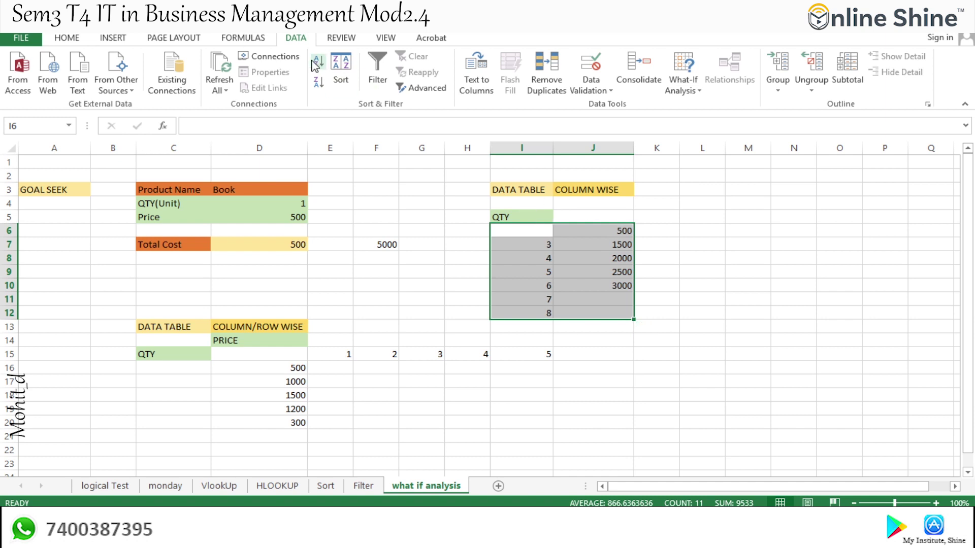
Start a What-If data table for the selected range I6:J12
click(684, 84)
click(708, 138)
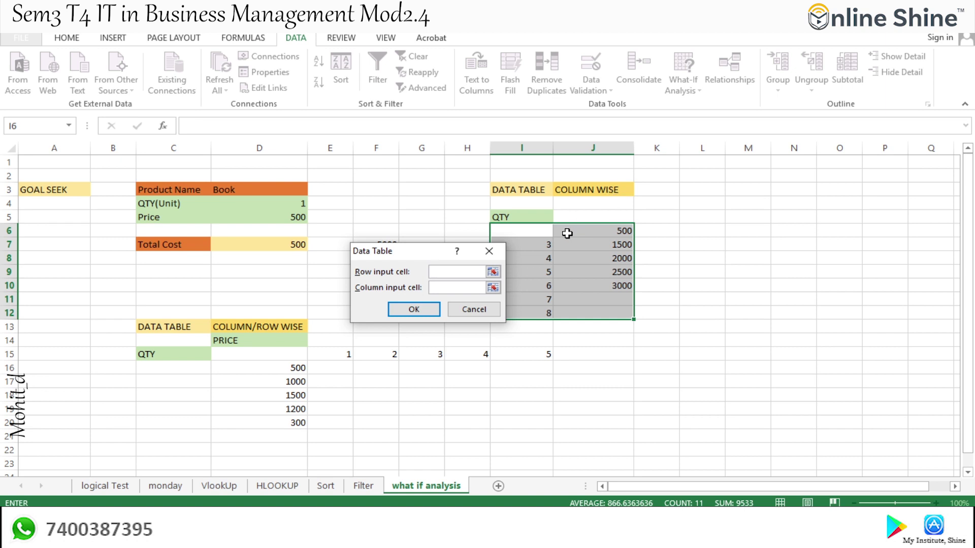
click(300, 204)
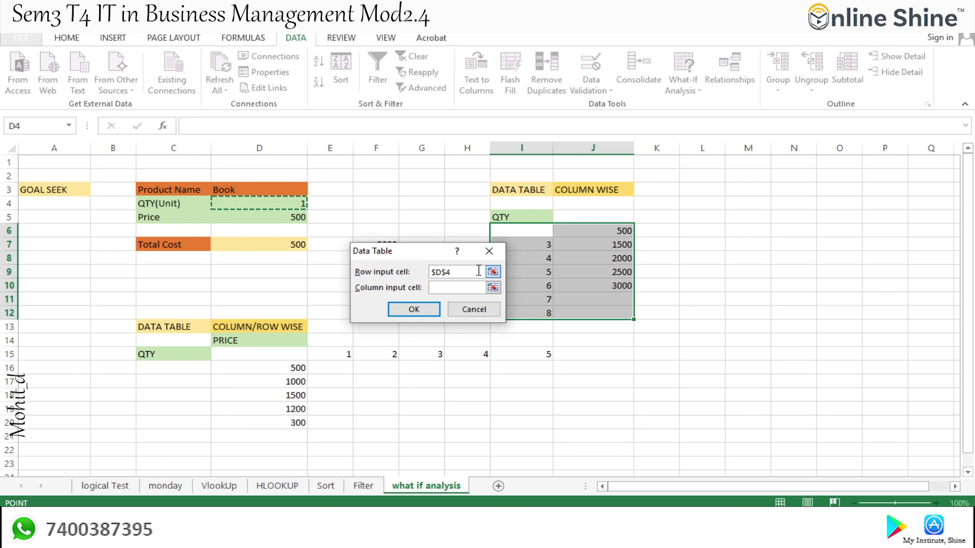
key(BackSpace)
key(BackSpace)
key(BackSpace)
key(BackSpace)
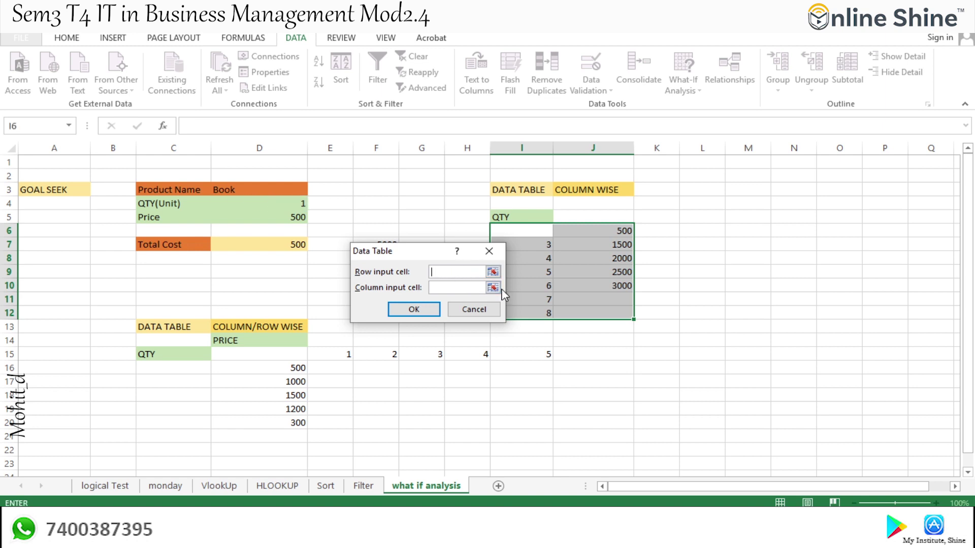
Use the QTY cell D4 as the column input cell and generate the column-wise data table
click(492, 288)
click(286, 205)
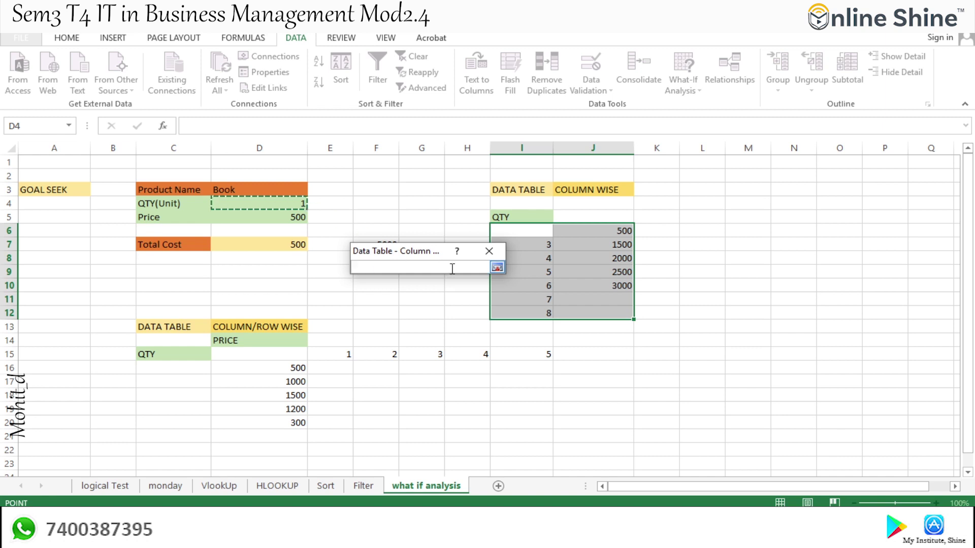
click(498, 267)
click(414, 309)
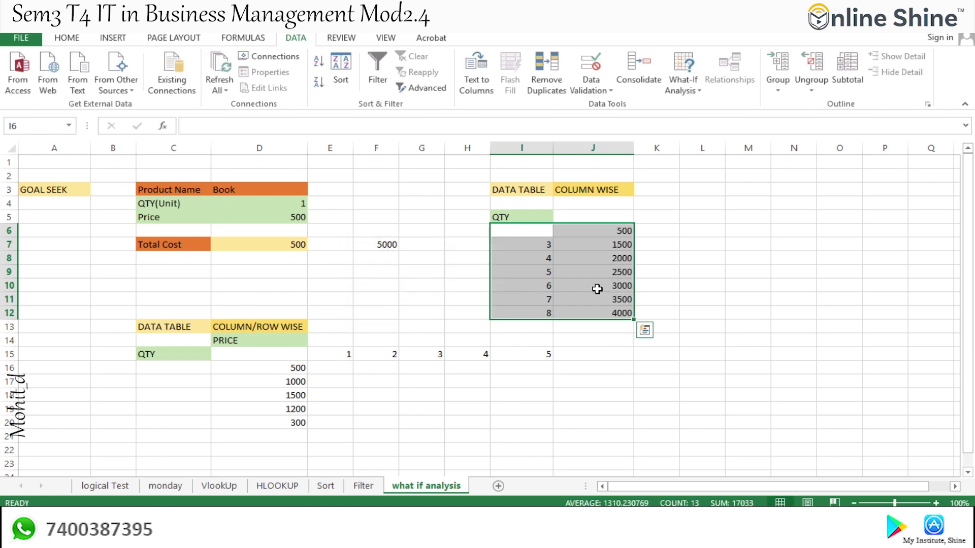
Examine the totals and their formulas in J6 to J12 of the column-wise data table against the quantities
click(613, 336)
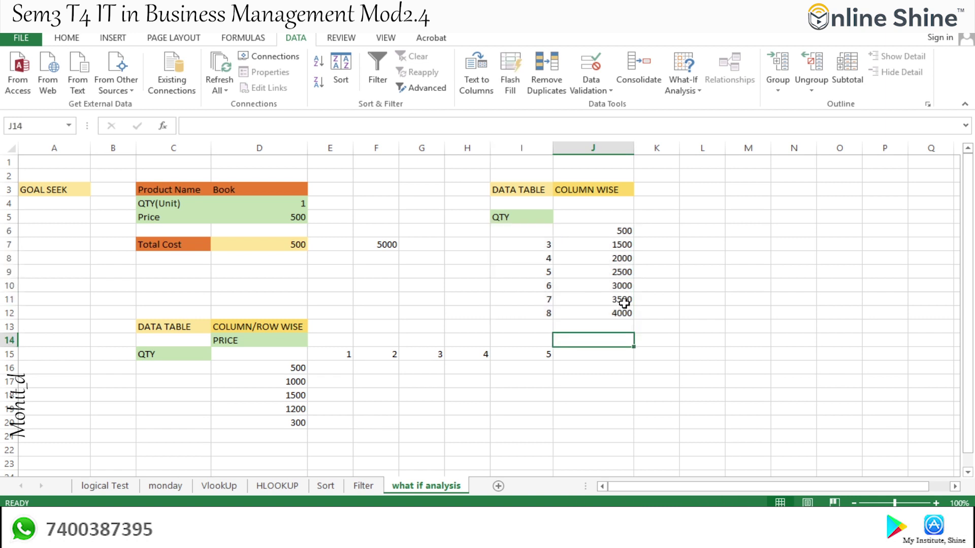
click(624, 300)
click(621, 313)
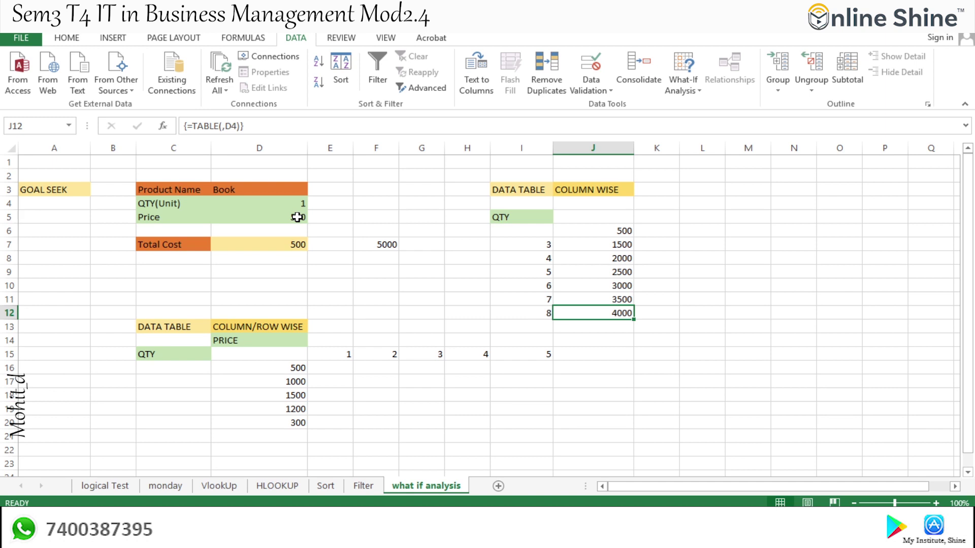
click(592, 231)
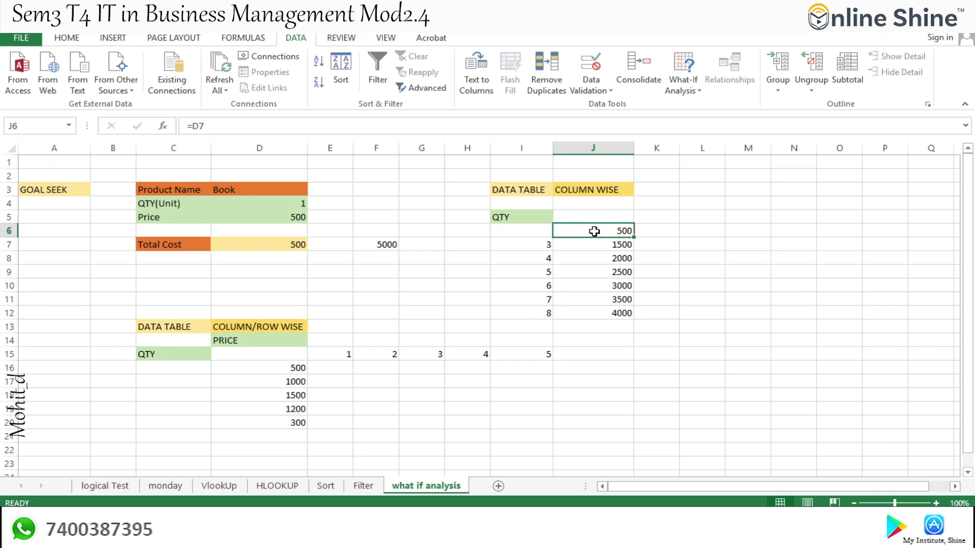
click(547, 250)
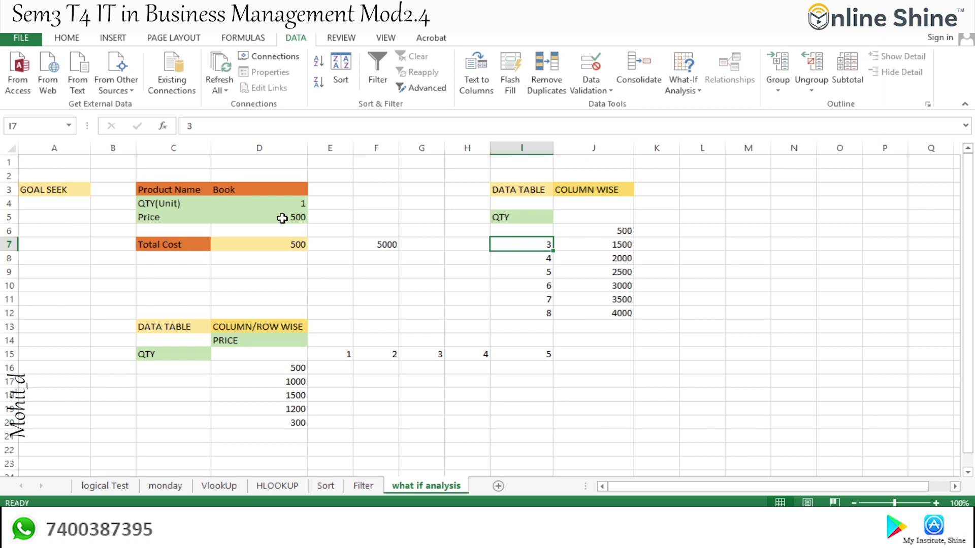
click(609, 245)
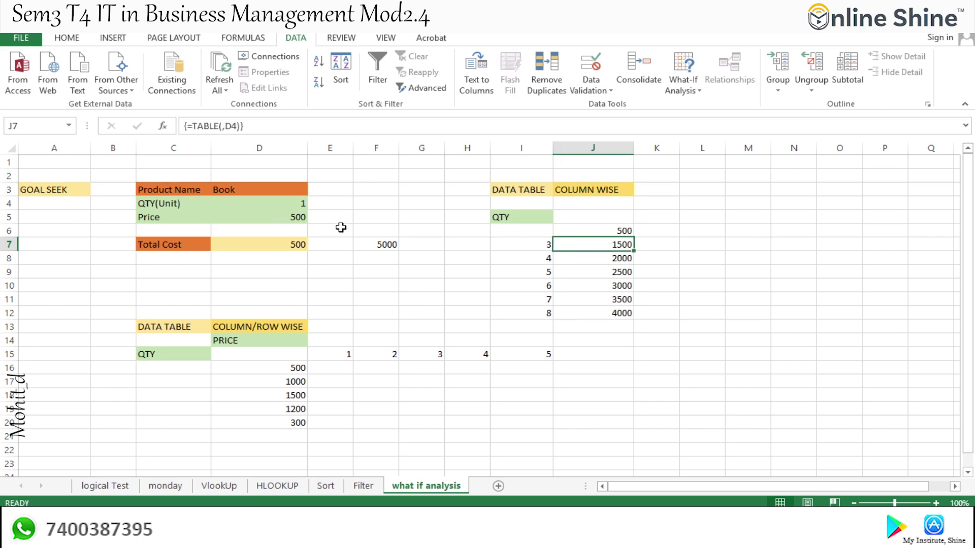
click(613, 259)
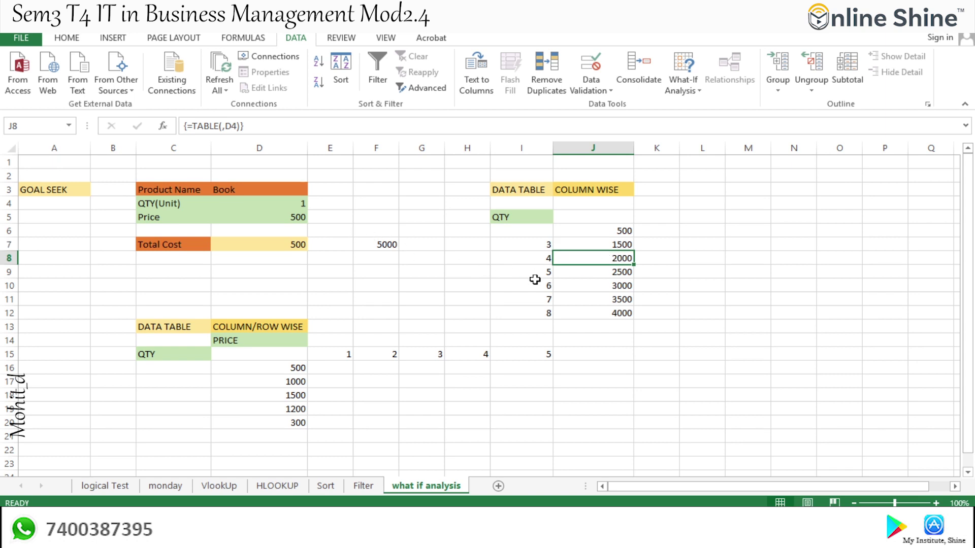
click(624, 278)
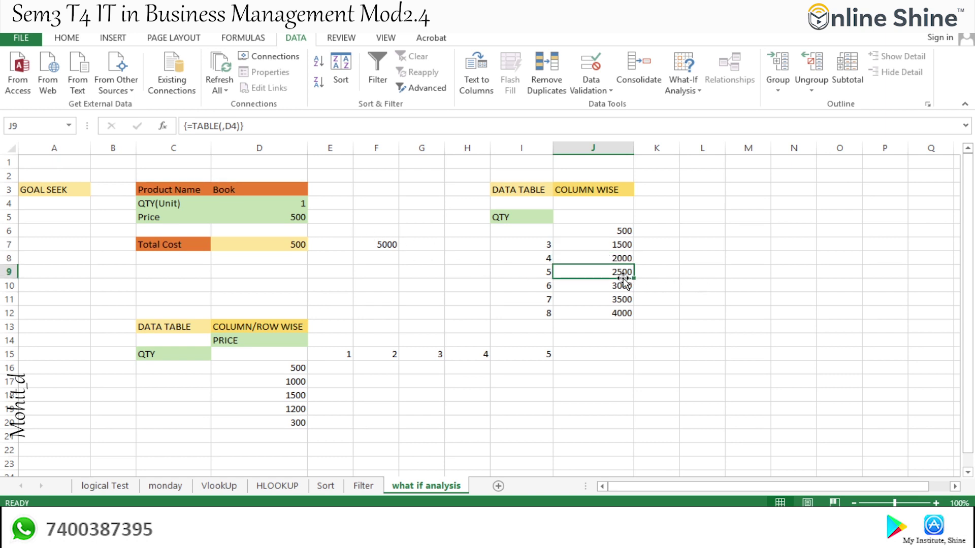
click(617, 249)
click(618, 260)
click(619, 274)
click(618, 295)
click(614, 309)
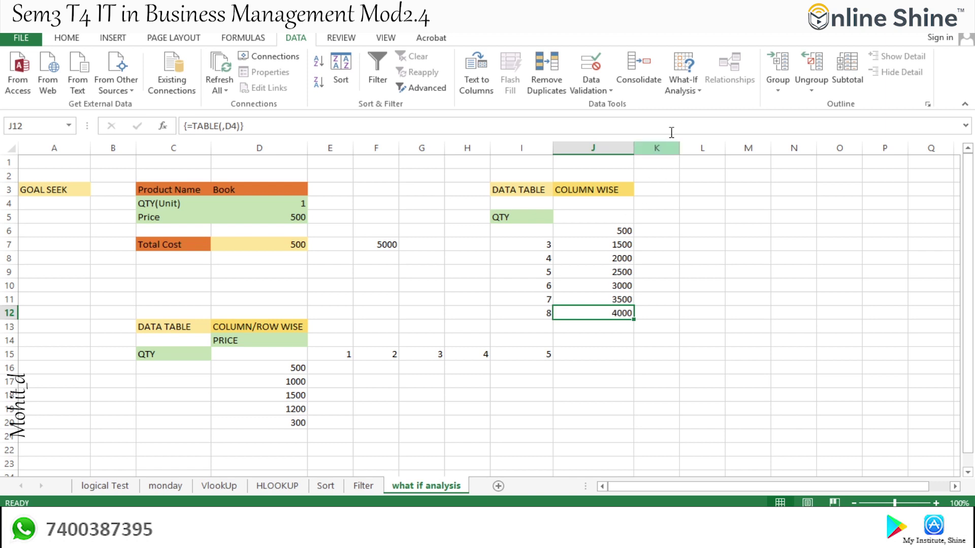
click(696, 92)
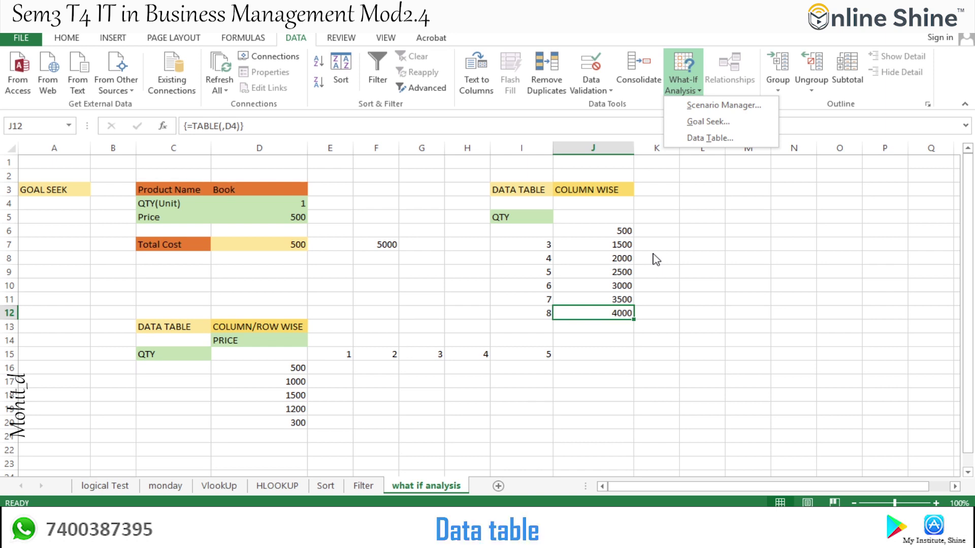
click(676, 233)
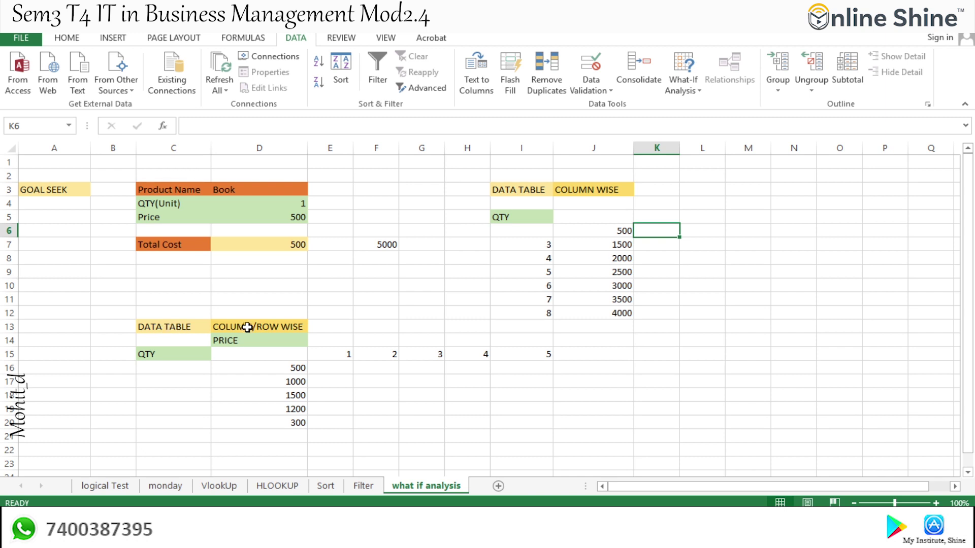
Fill the quantity cells E15:I15 of the column/row-wise data table with blue
click(175, 361)
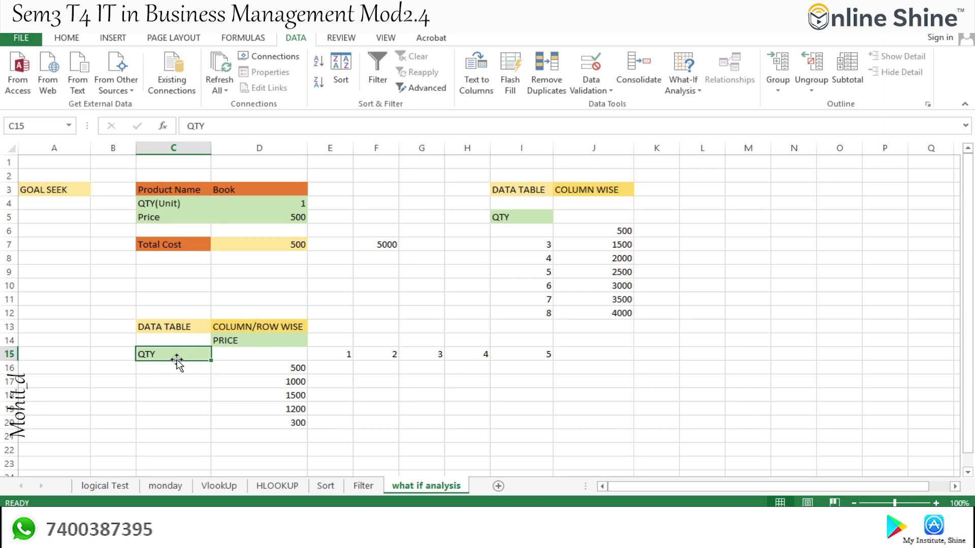
click(347, 358)
key(shift+Right)
key(shift+Right)
key(shift+Right)
key(shift+Right)
key(shift+Right)
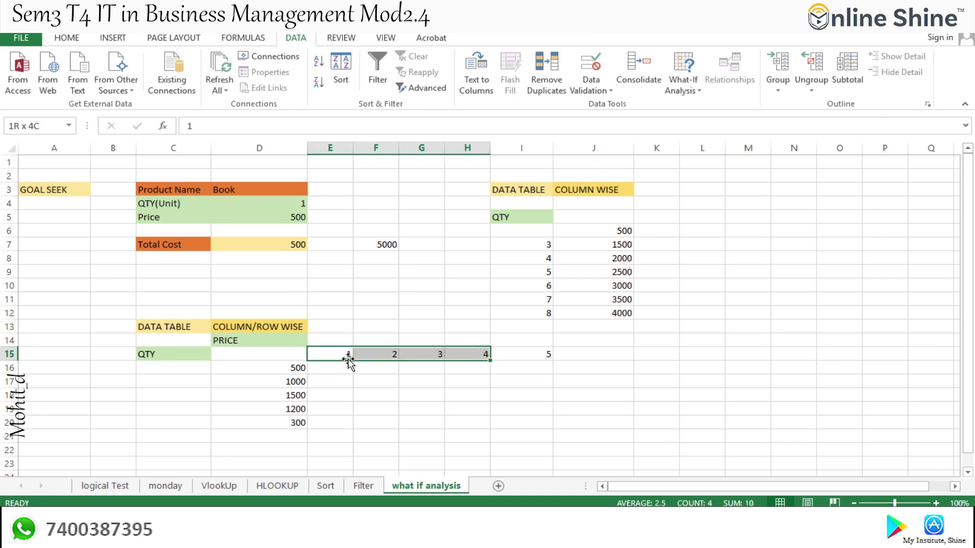
key(shift+Left)
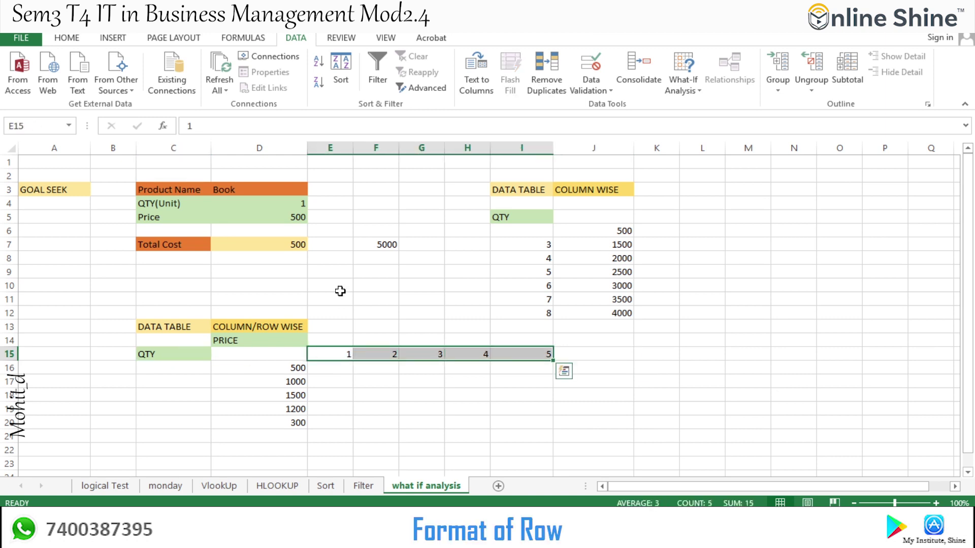
click(67, 38)
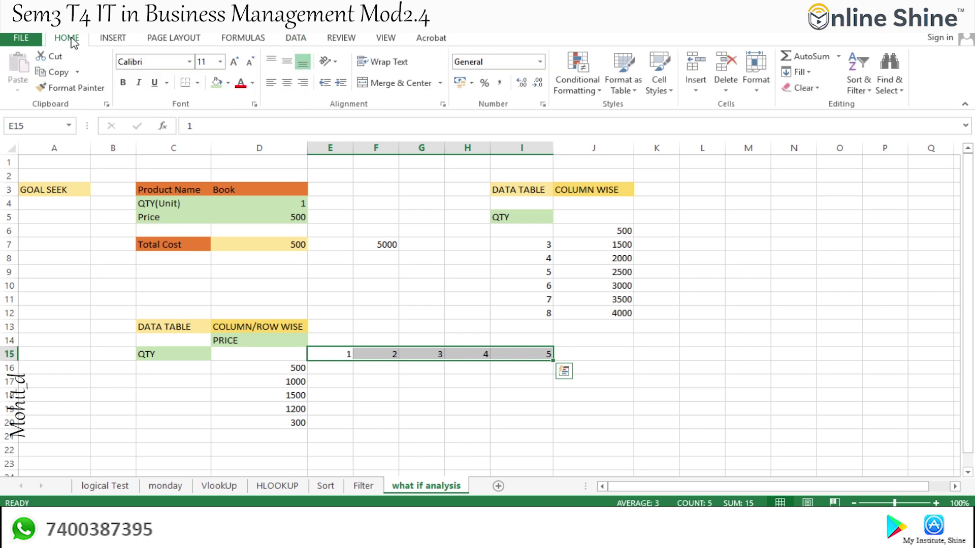
click(228, 82)
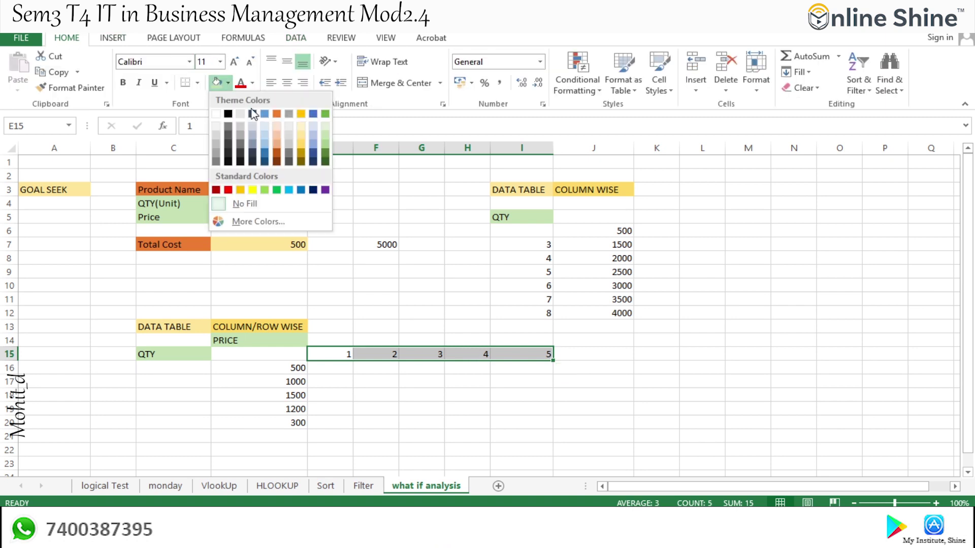
click(264, 116)
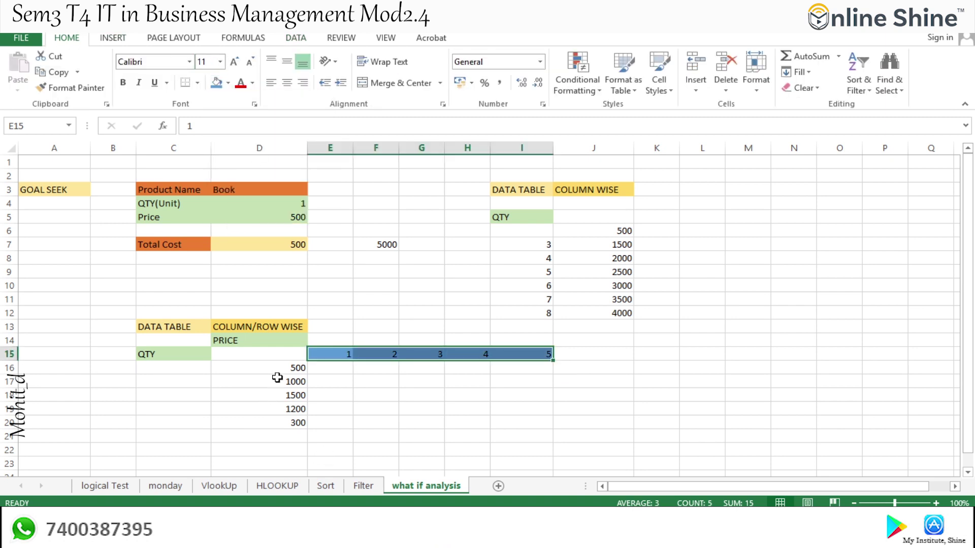
Apply the same blue fill to the price cells D16:D20 of the column/row-wise data table
click(286, 365)
key(shift+Down)
key(shift+Down)
key(shift+Down)
key(shift+Down)
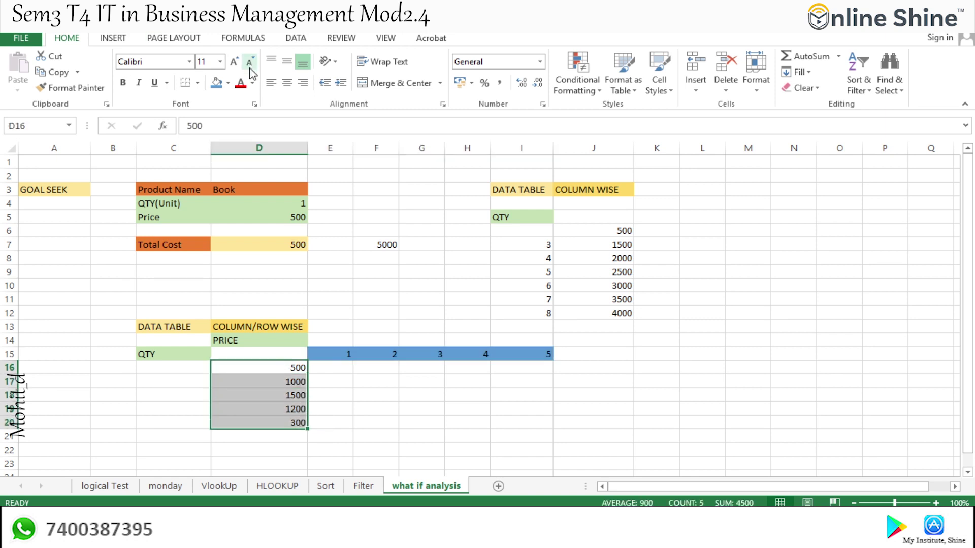
click(218, 83)
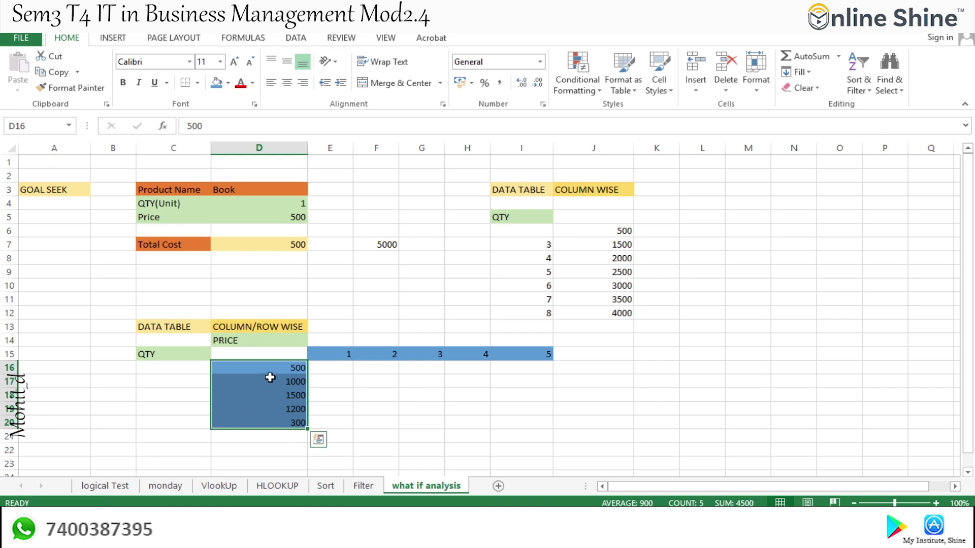
click(342, 406)
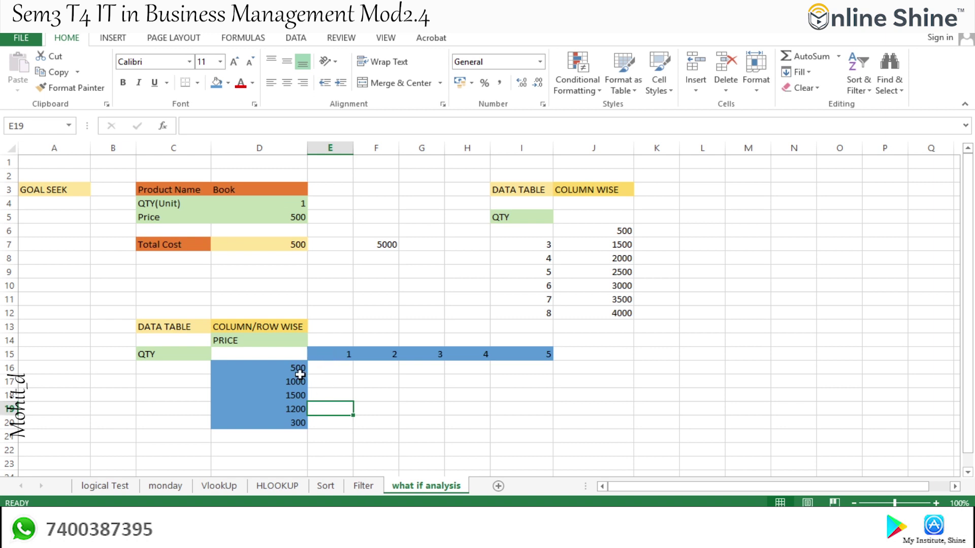
click(325, 365)
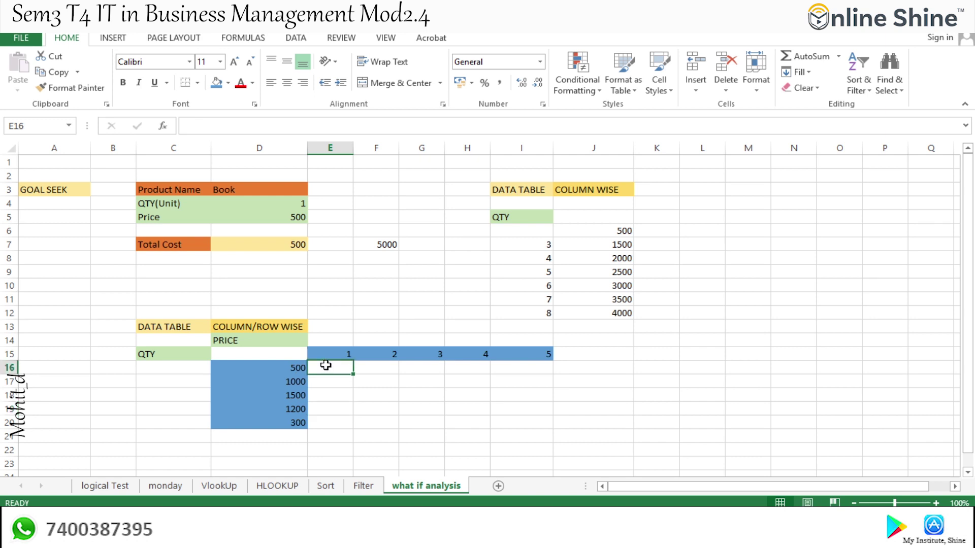
double_click(371, 383)
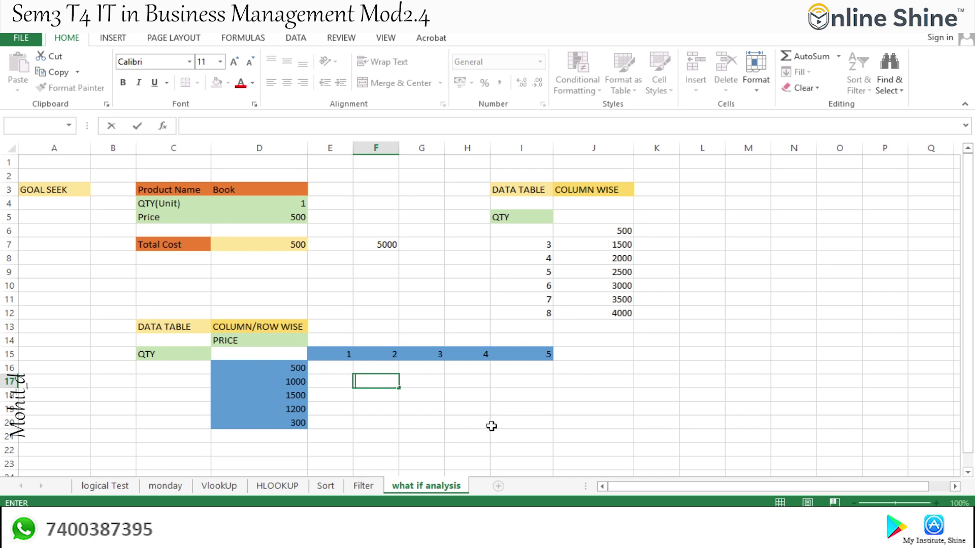
Link the corner cell D15 of the column/row-wise data table to the Total Cost with the formula =D7
click(297, 353)
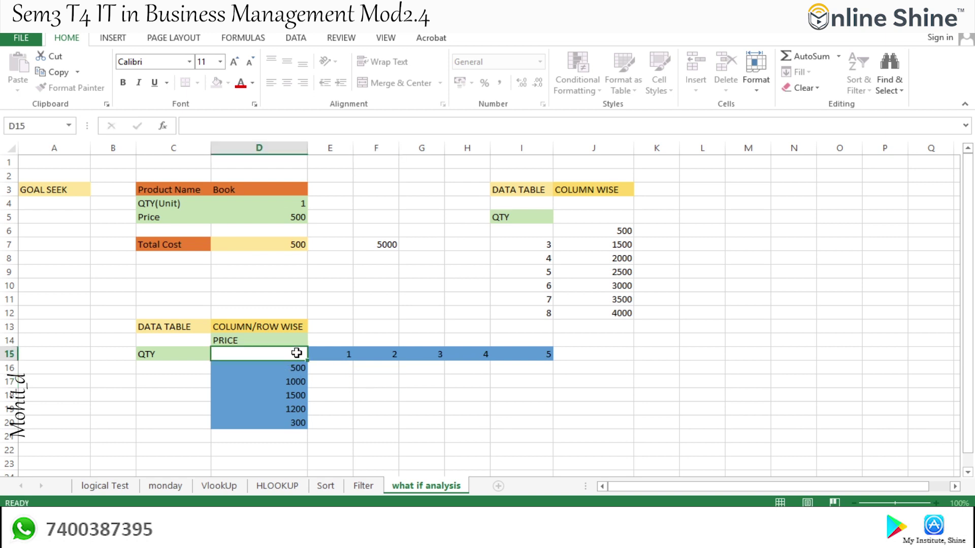
text(=)
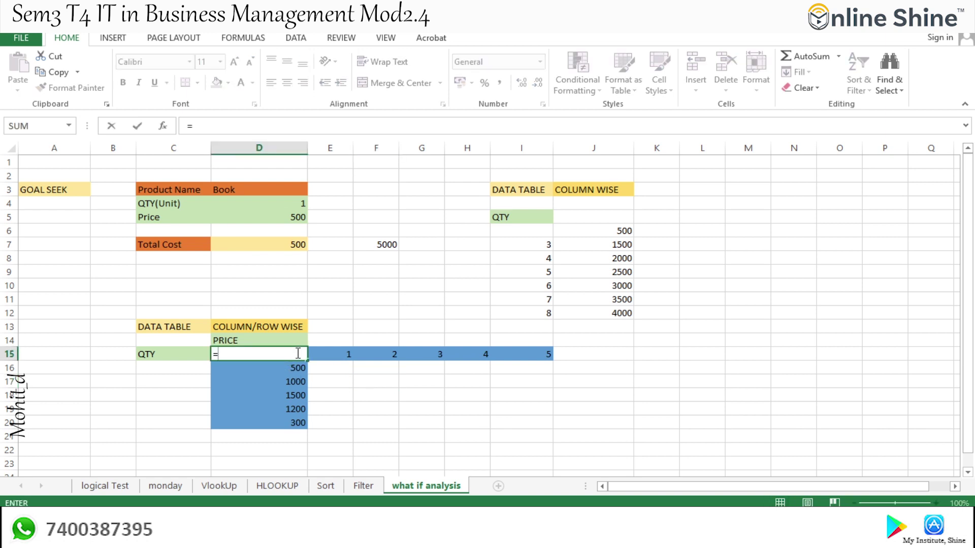
click(304, 244)
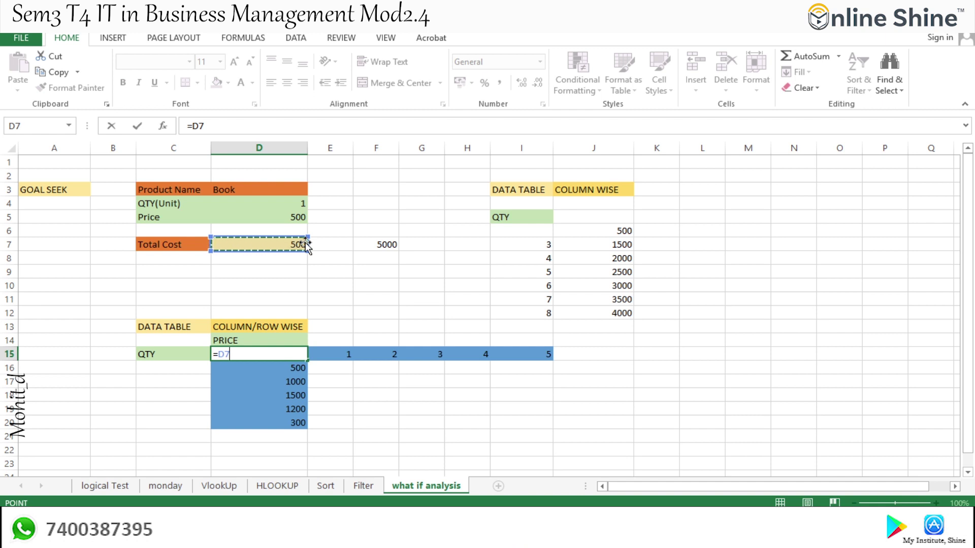
key(Return)
Start a What-If Data Table on the range D15:I20, covering the linked total, the quantity row and the price column
click(286, 357)
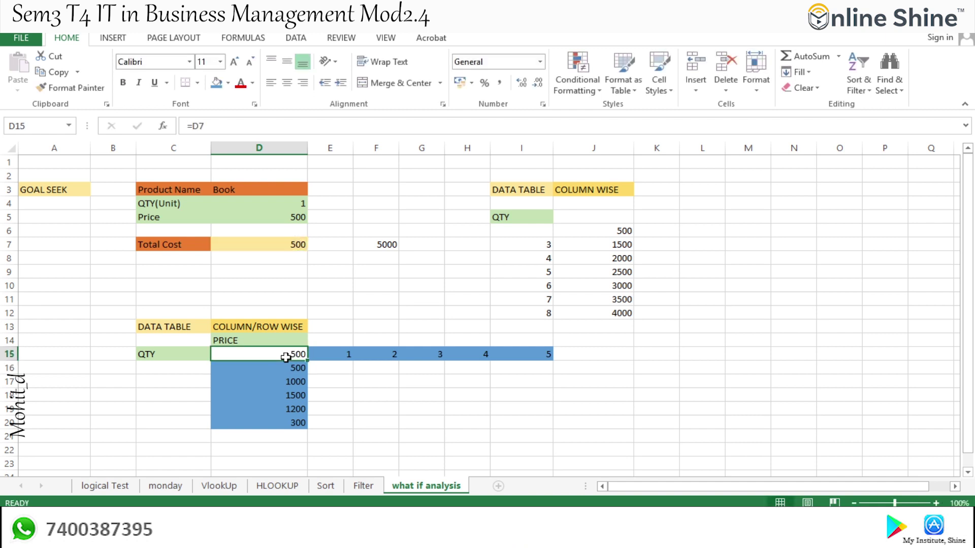
key(shift+Down)
key(shift+Down)
key(shift+Down)
key(shift+Down)
key(shift+Down)
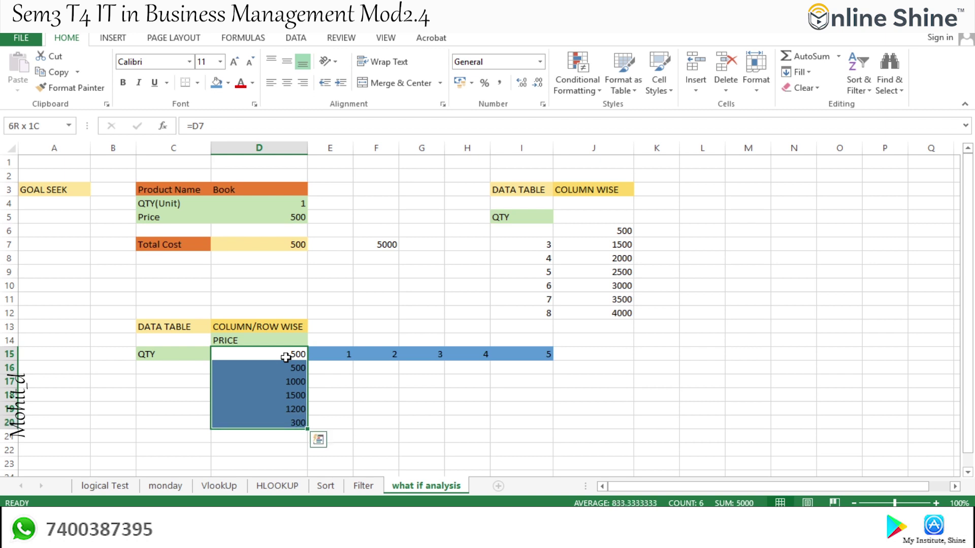
key(shift+Right)
key(shift+Right)
key(shift+Right)
key(shift+Right)
key(shift+Right)
key(shift+Right)
key(shift+Left)
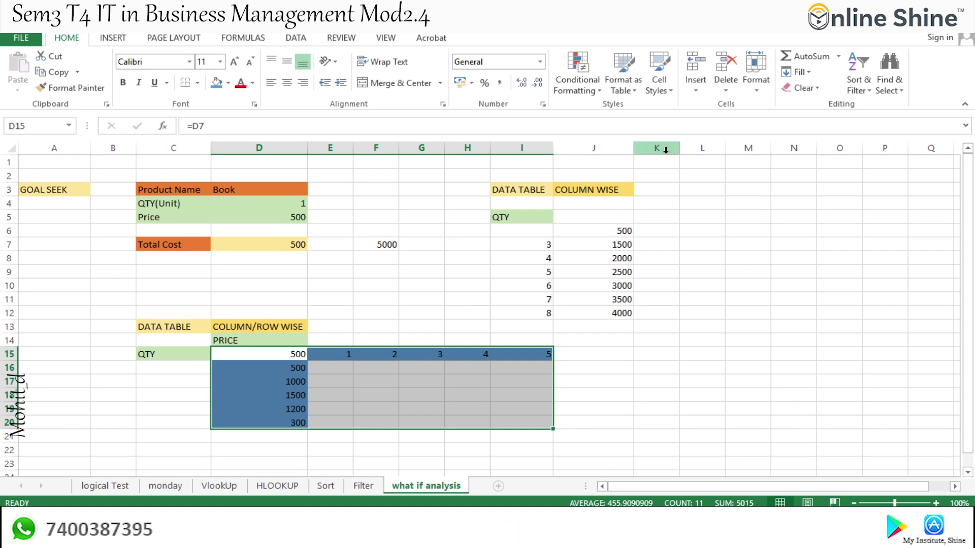
click(295, 38)
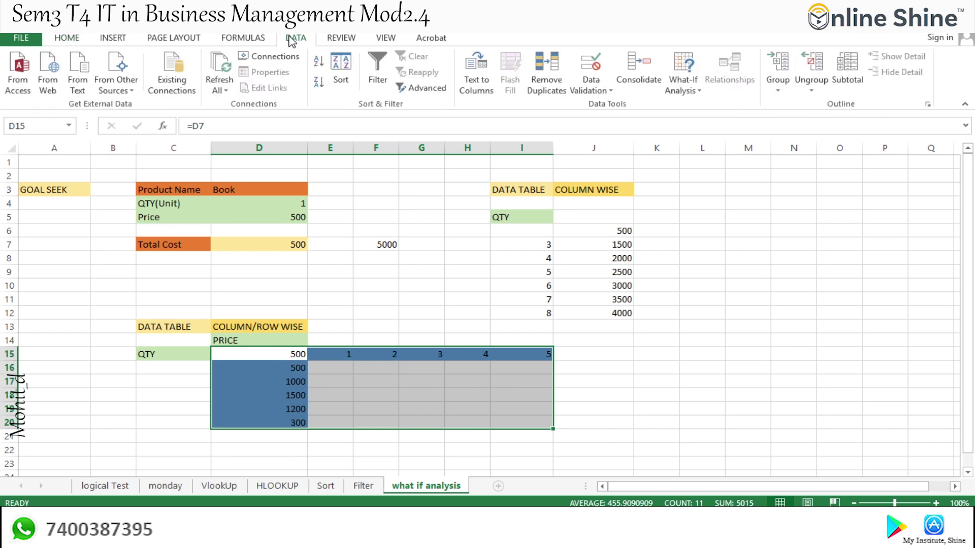
click(699, 101)
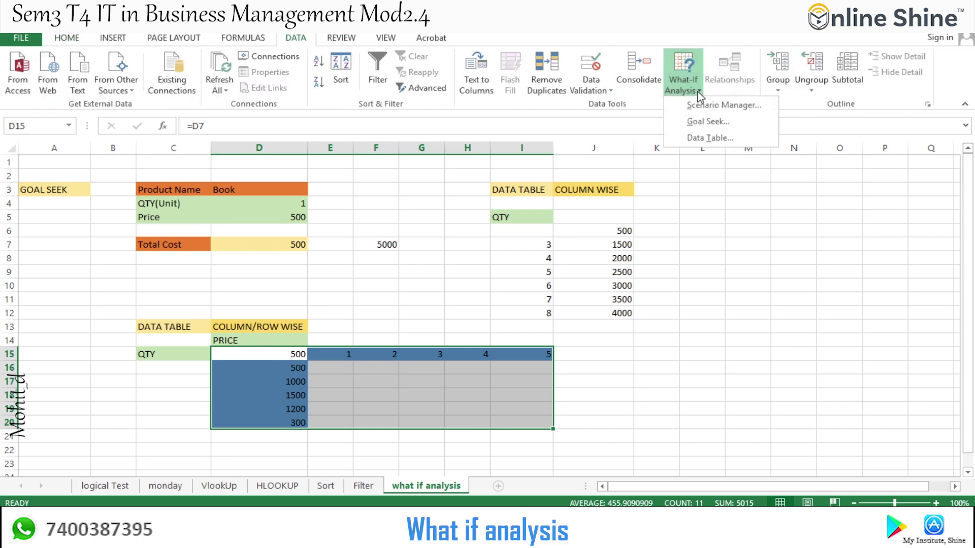
click(710, 140)
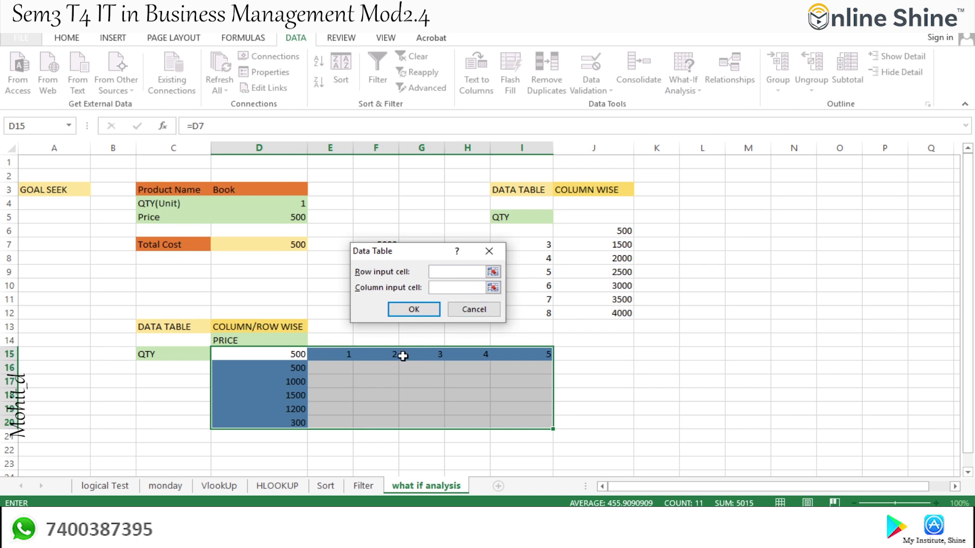
Create the two-variable data table with quantity cell D4 as row input and price cell D5 as column input
click(302, 206)
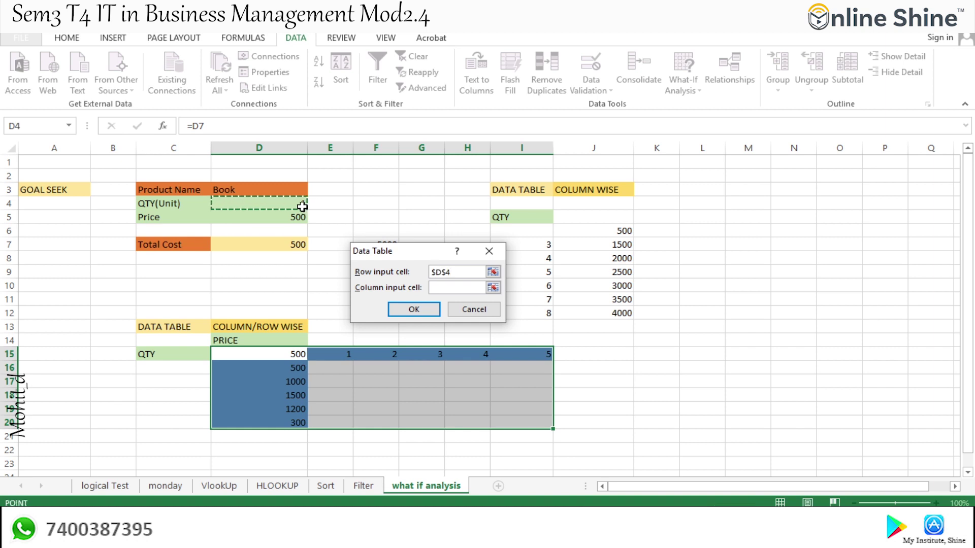
click(484, 287)
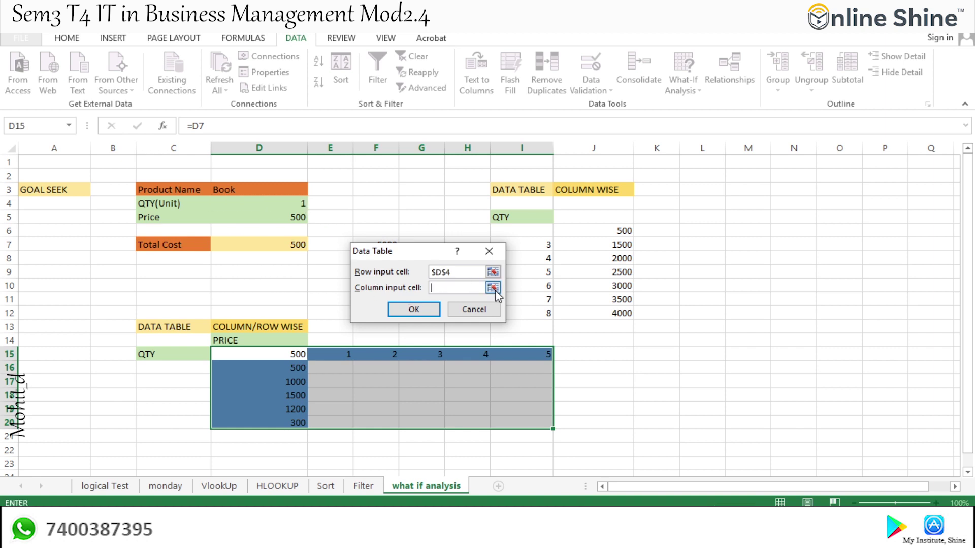
click(492, 287)
click(493, 285)
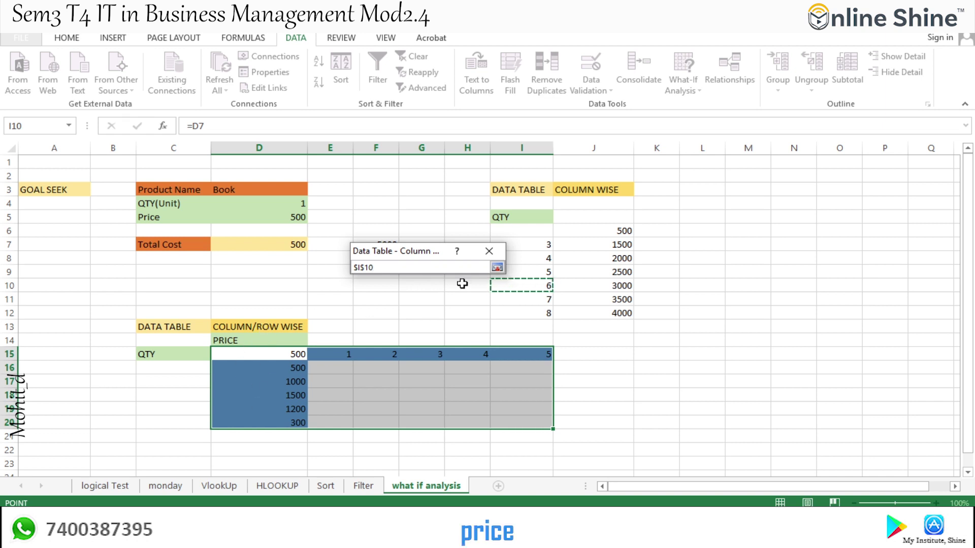
click(497, 267)
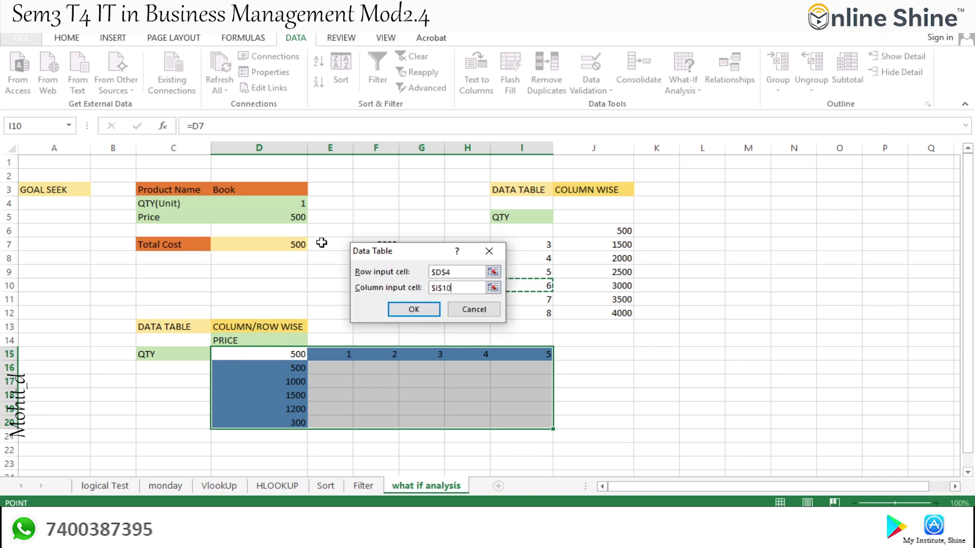
click(259, 216)
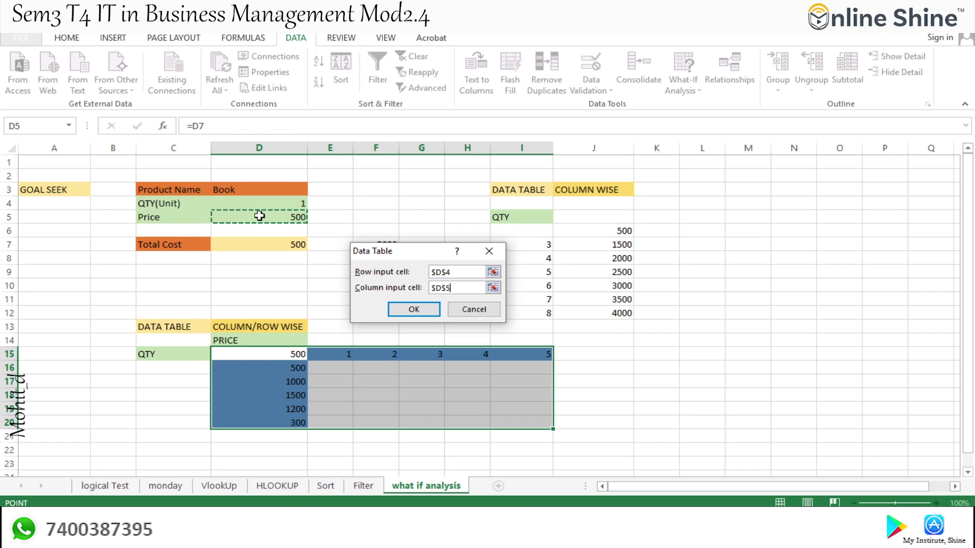
click(412, 307)
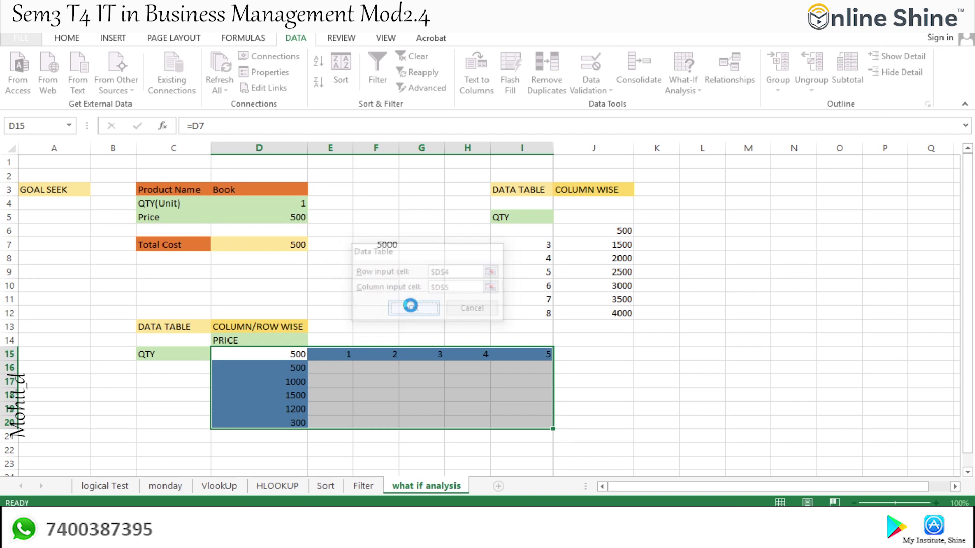
Examine the totals and their formulas in the column/row-wise data table against its prices and quantities, and compare with the column-wise table
click(567, 395)
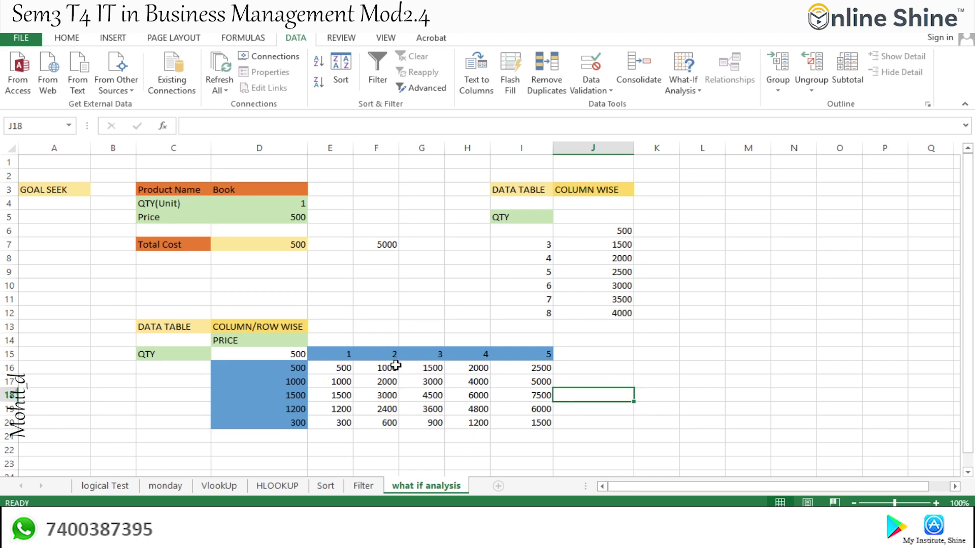
click(427, 380)
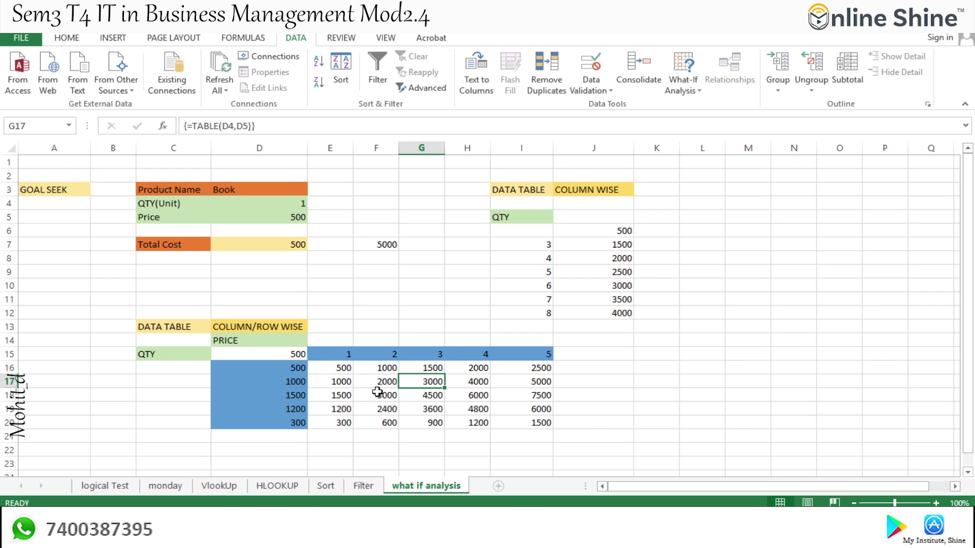
click(299, 396)
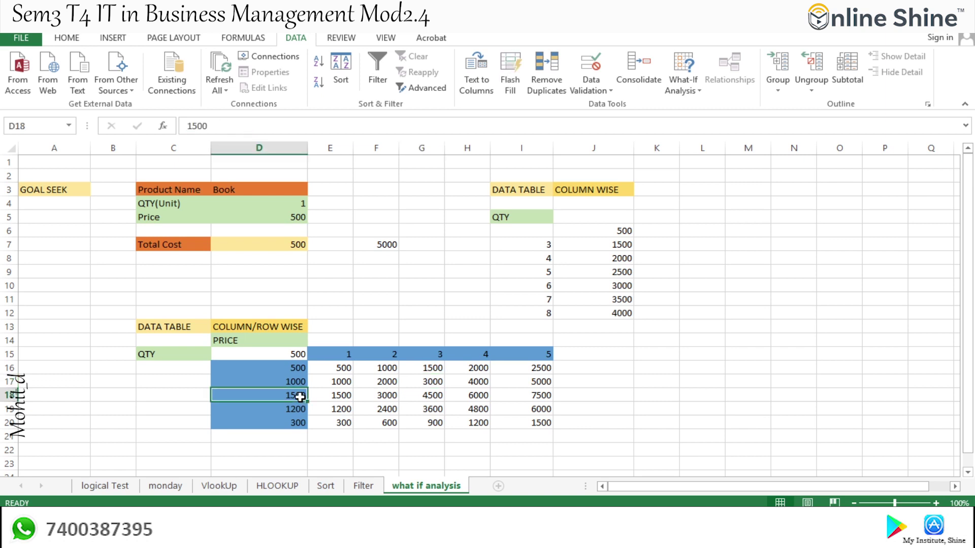
click(548, 356)
click(544, 396)
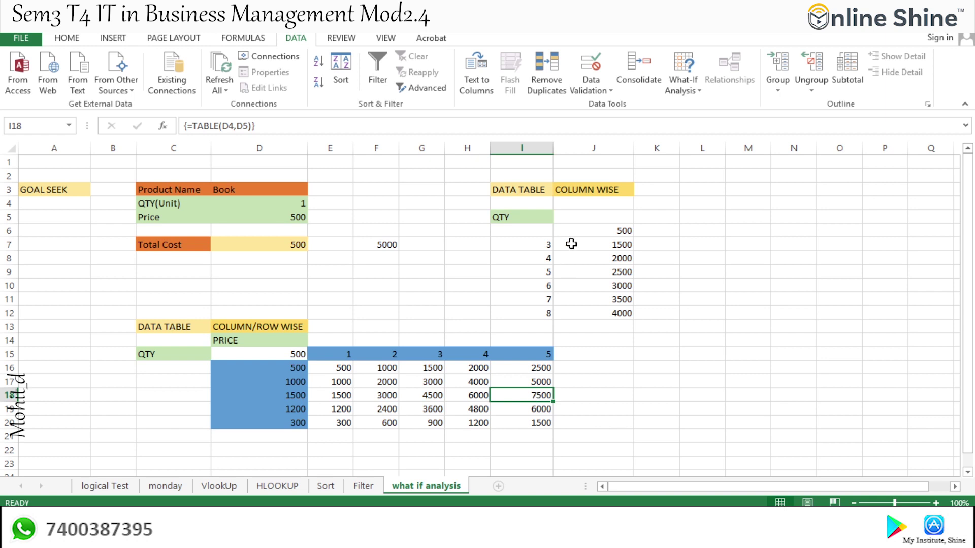
click(594, 189)
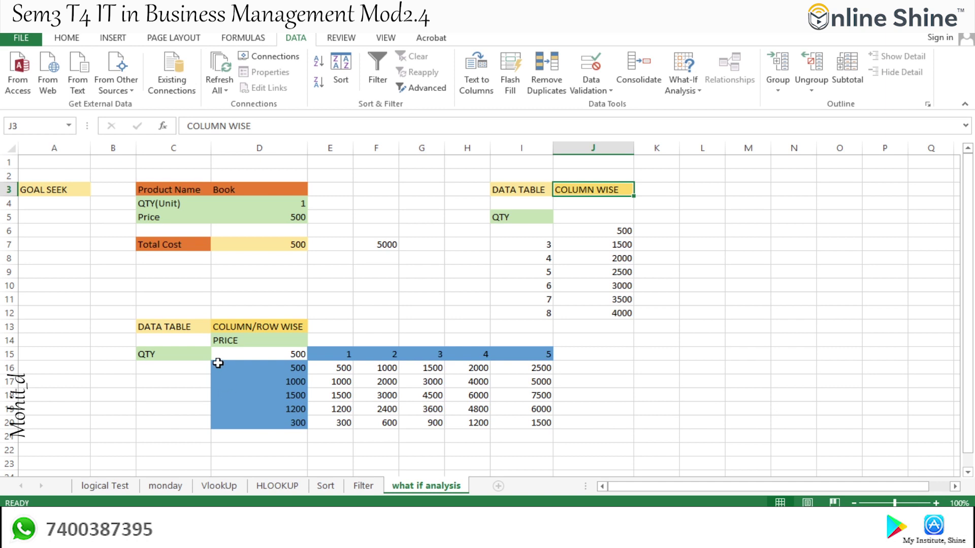
click(702, 354)
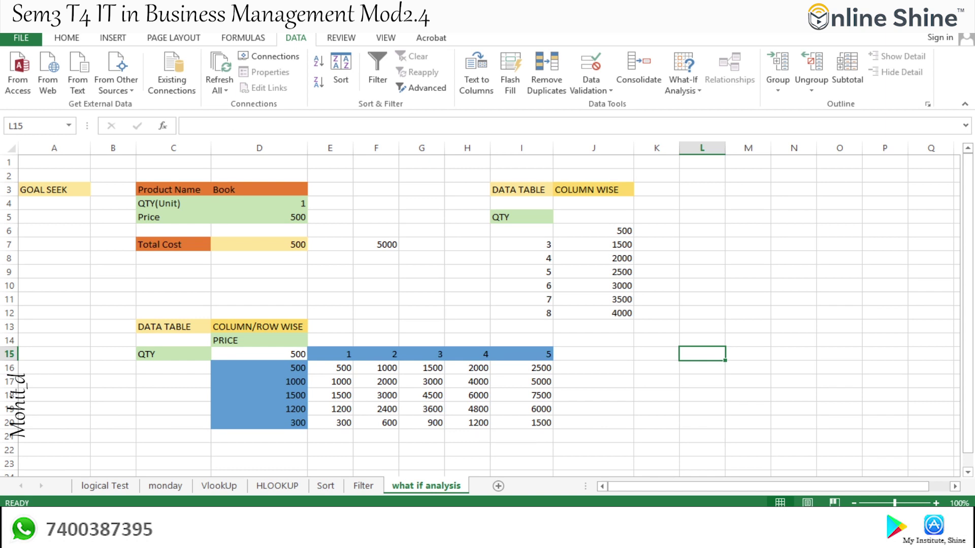
Try the quantities 4 and 7 in the QTY(Unit) cell D4 to recalculate the Total Cost
click(694, 88)
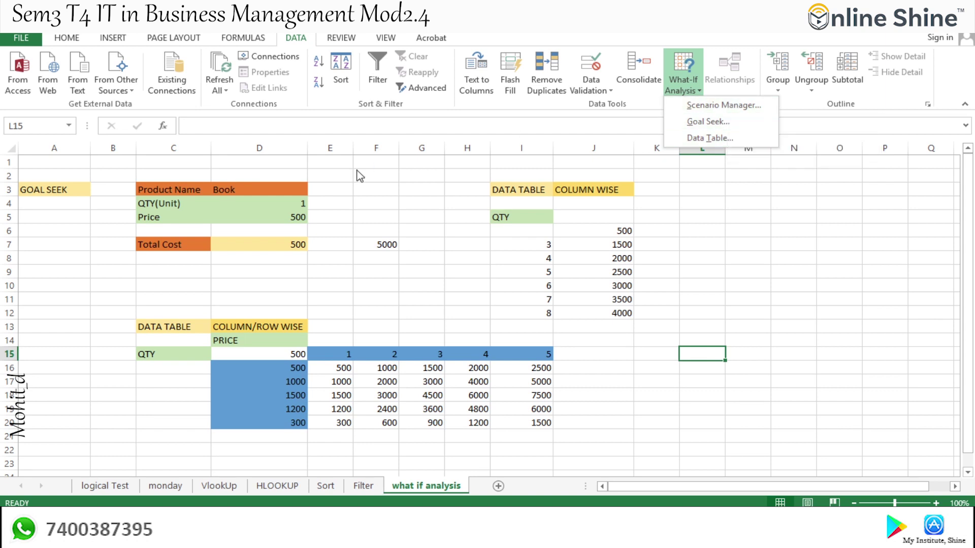
click(282, 206)
click(296, 203)
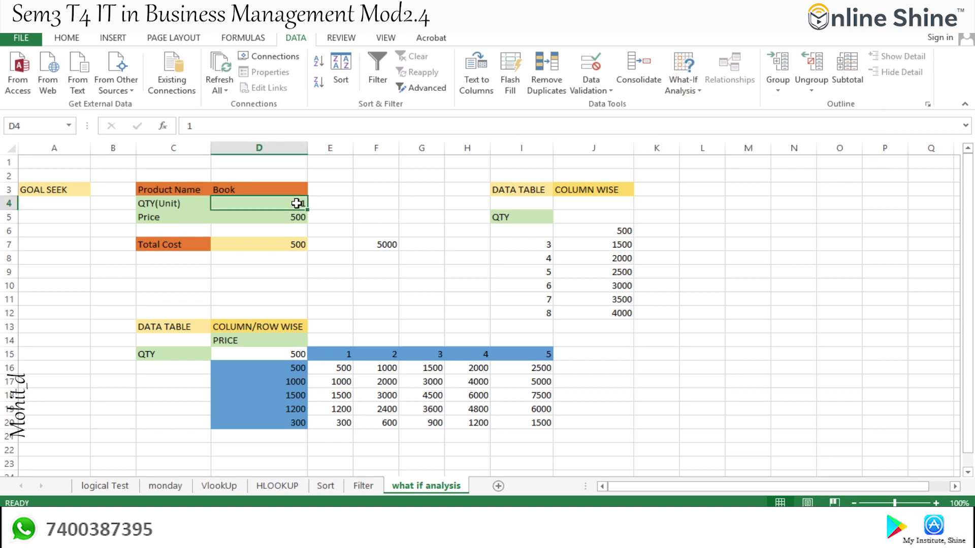
text(4)
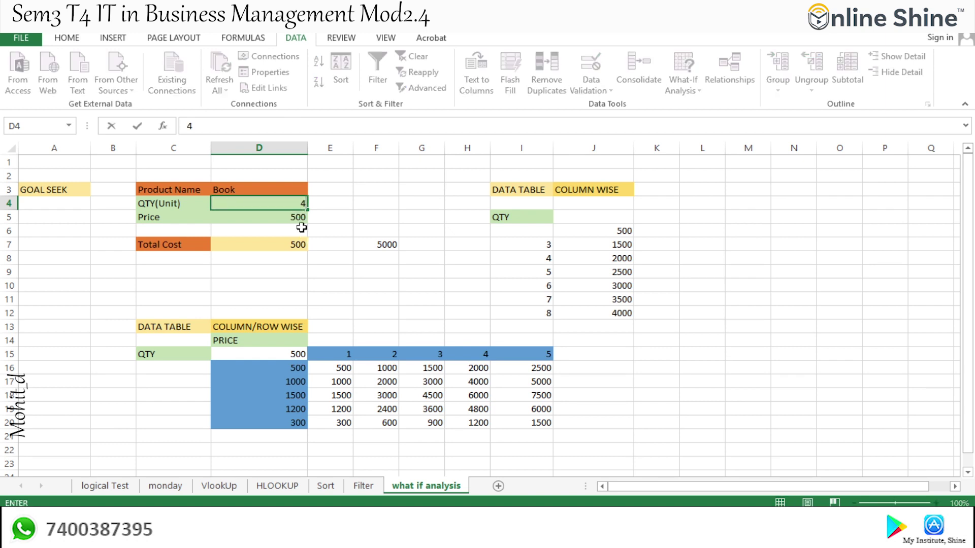
click(302, 232)
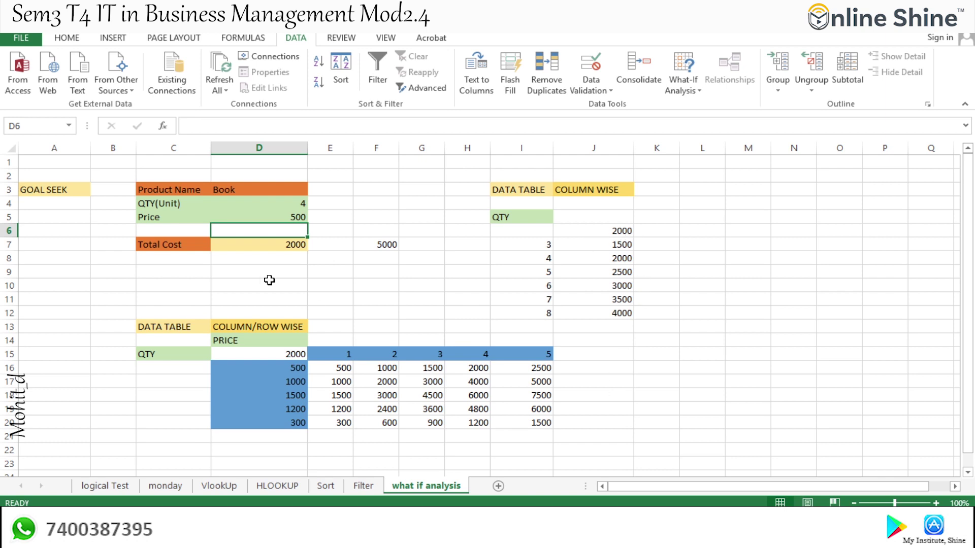
click(299, 209)
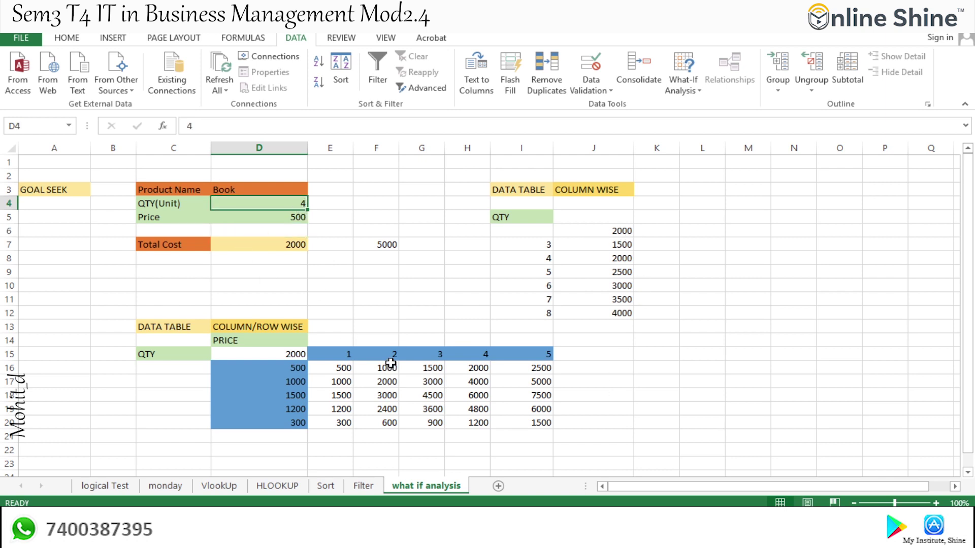
text(7)
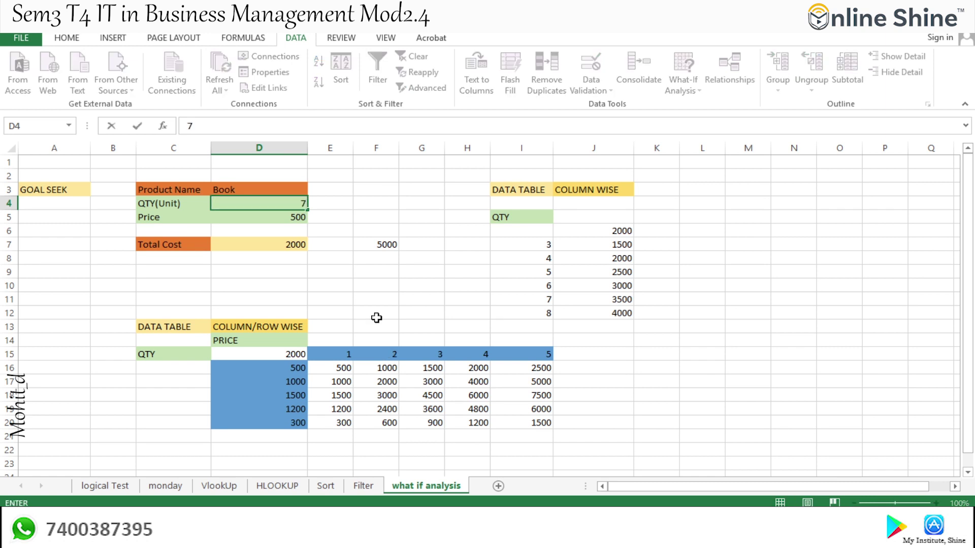
click(280, 271)
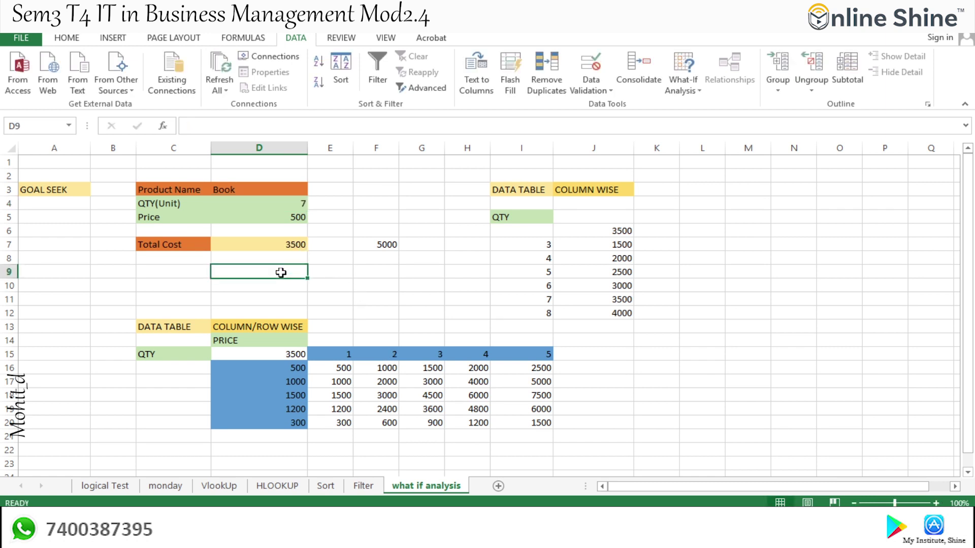
Set the QTY(Unit) cell D4 to 2 and review the quantity and price cells
click(306, 205)
text(2)
key(Return)
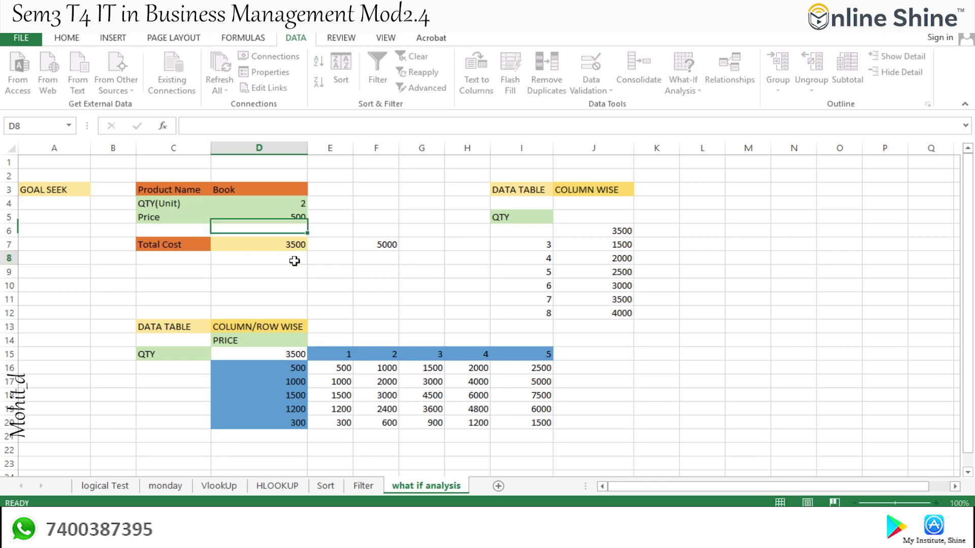
click(294, 261)
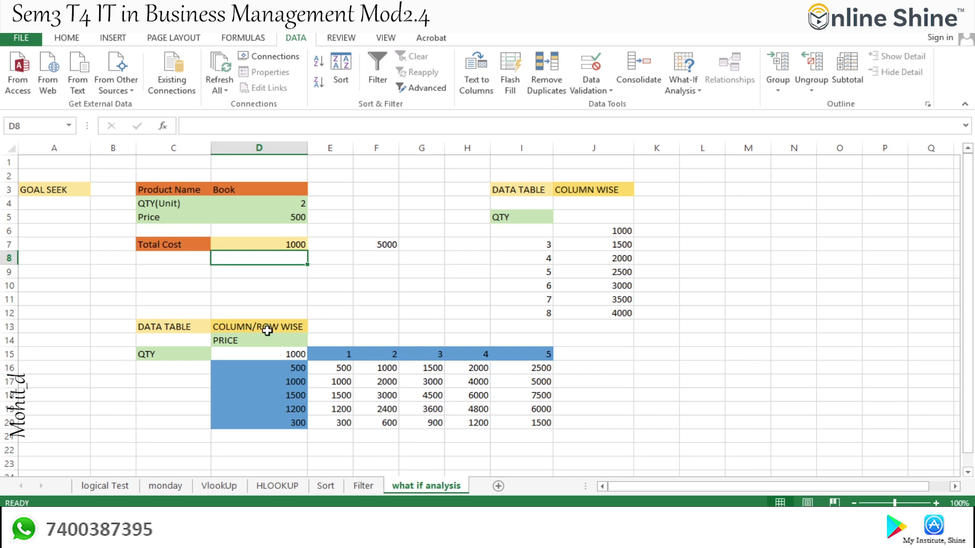
click(304, 206)
click(303, 229)
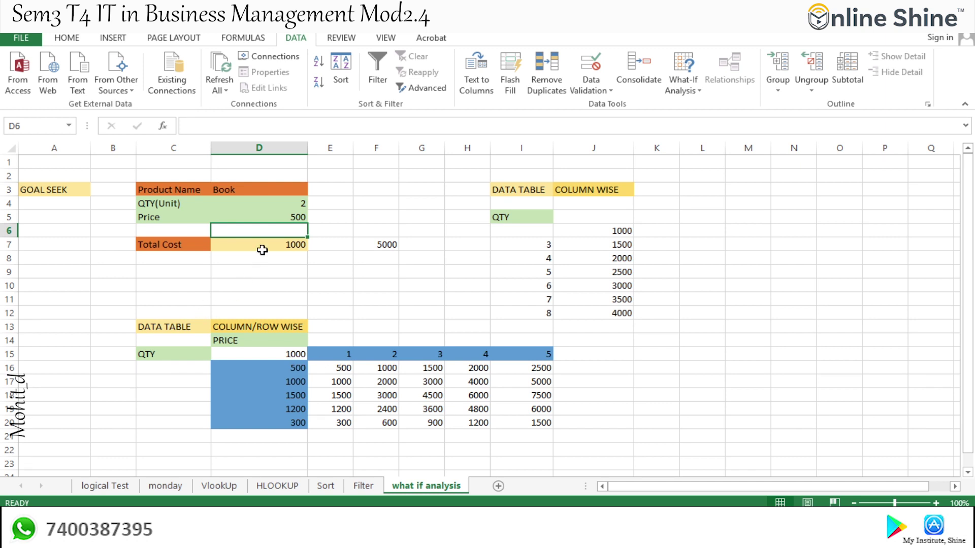
click(298, 203)
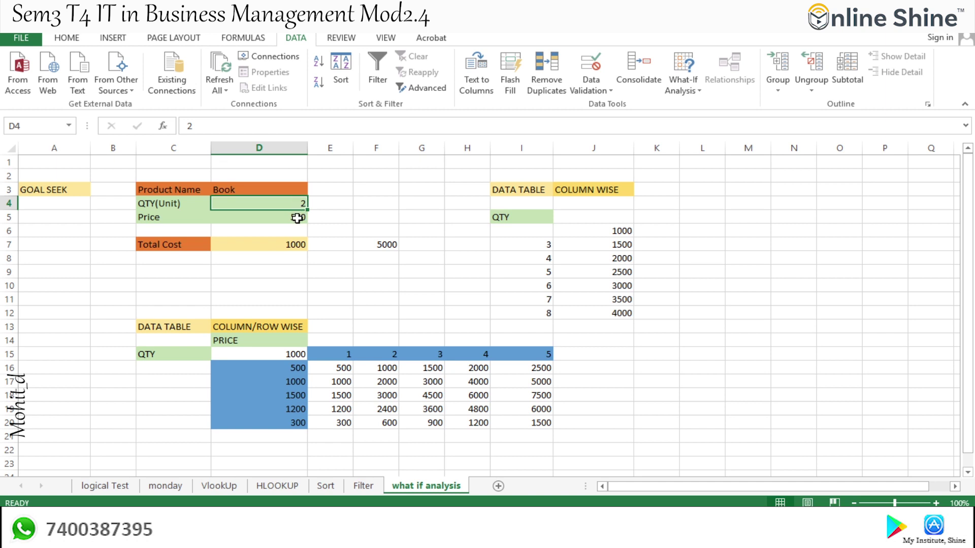
click(298, 218)
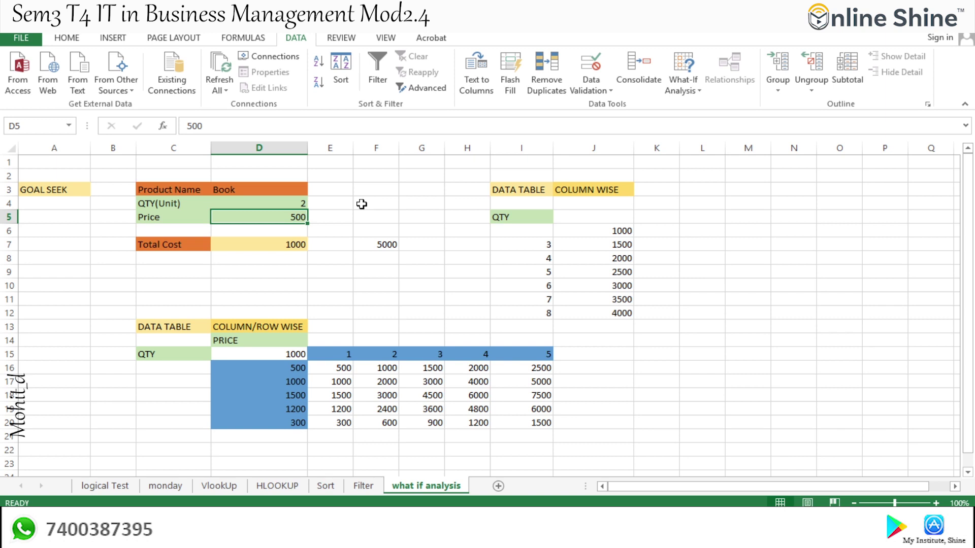
Set the QTY(Unit) cell D4 to 20 and select the Total Cost cell D7 to see its formula
click(686, 84)
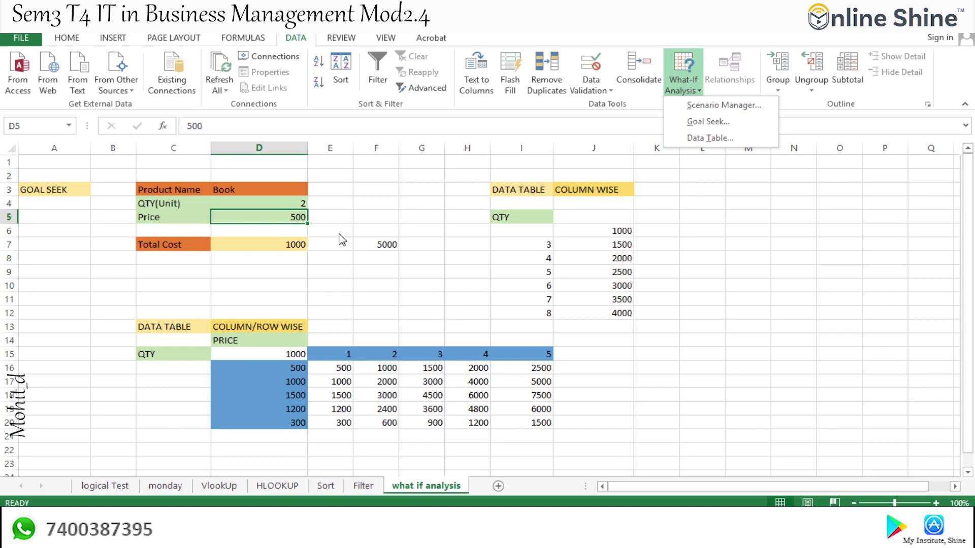
click(291, 199)
click(295, 203)
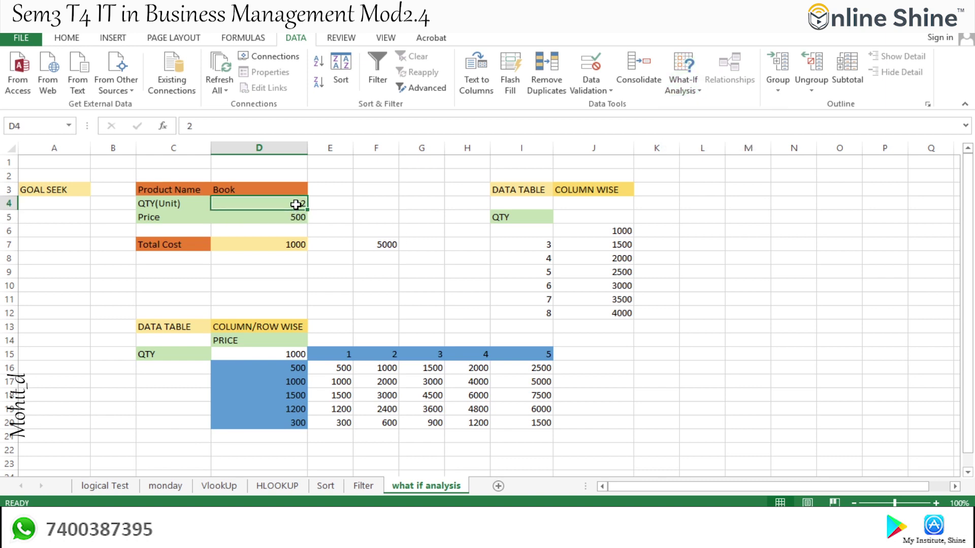
text(2)
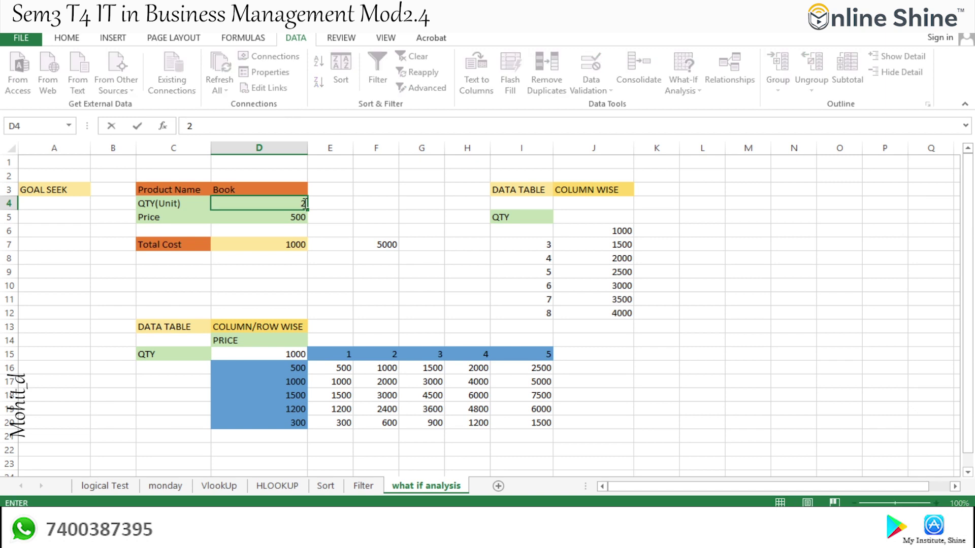
text(0)
click(300, 229)
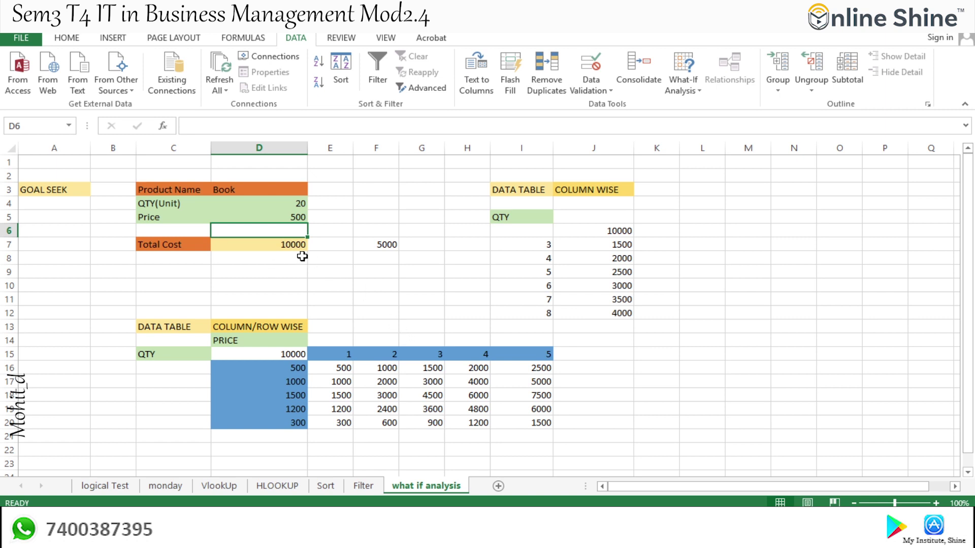
click(292, 246)
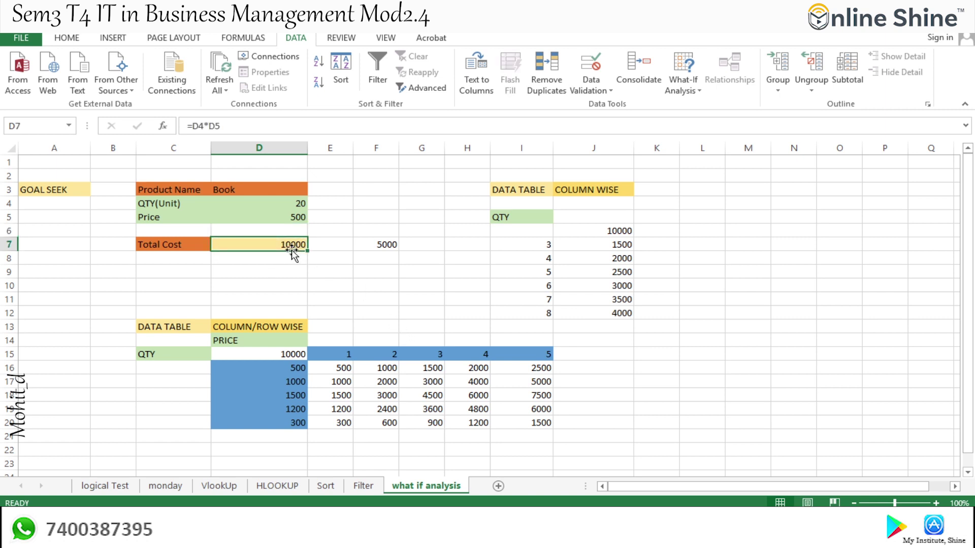
Set the QTY(Unit) cell D4 to 12 to recalculate the Total Cost
click(296, 208)
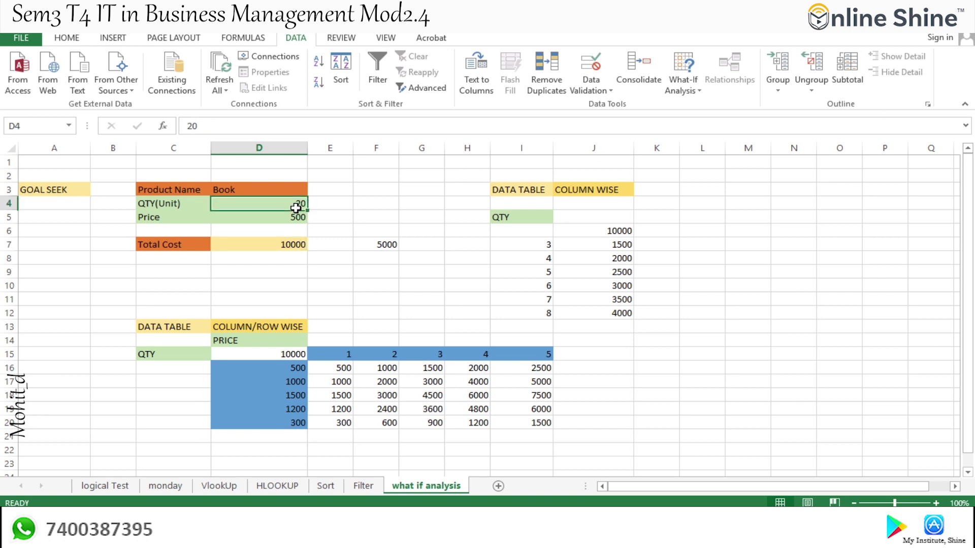
text(12)
click(304, 285)
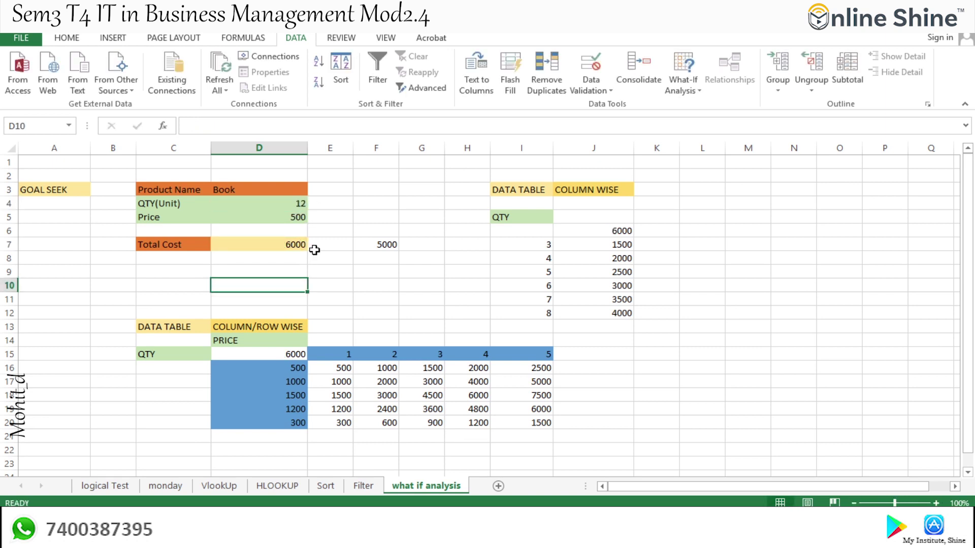
Set the QTY(Unit) cell D4 to 1
click(299, 206)
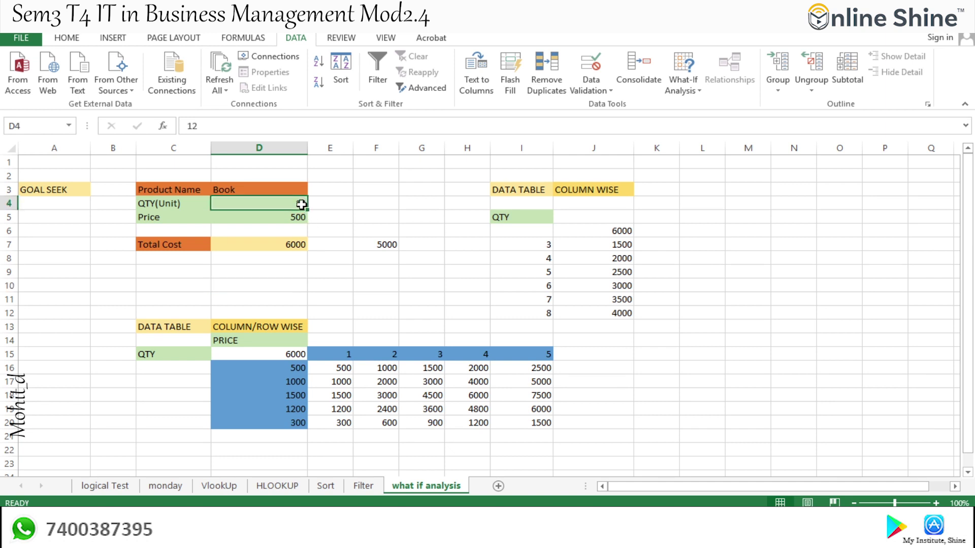
key(BackSpace)
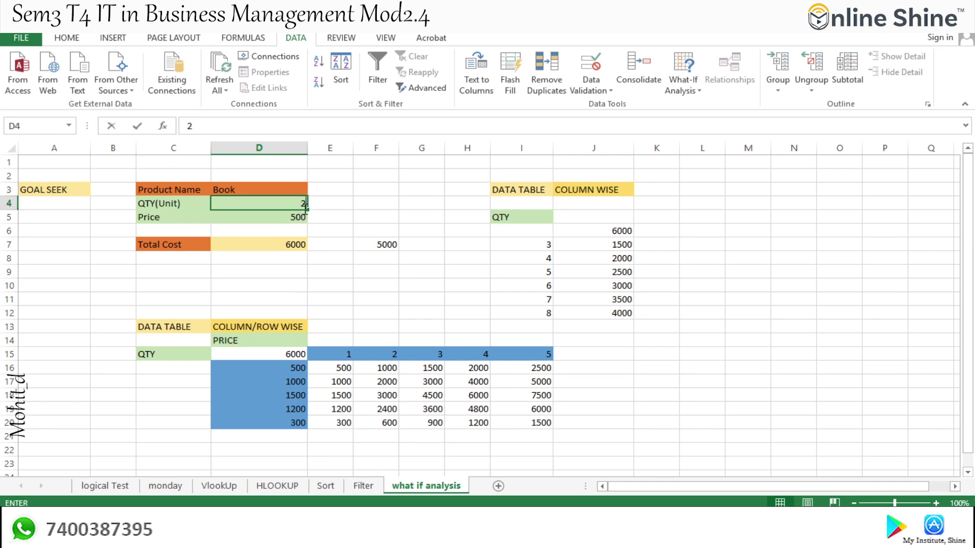
text(1)
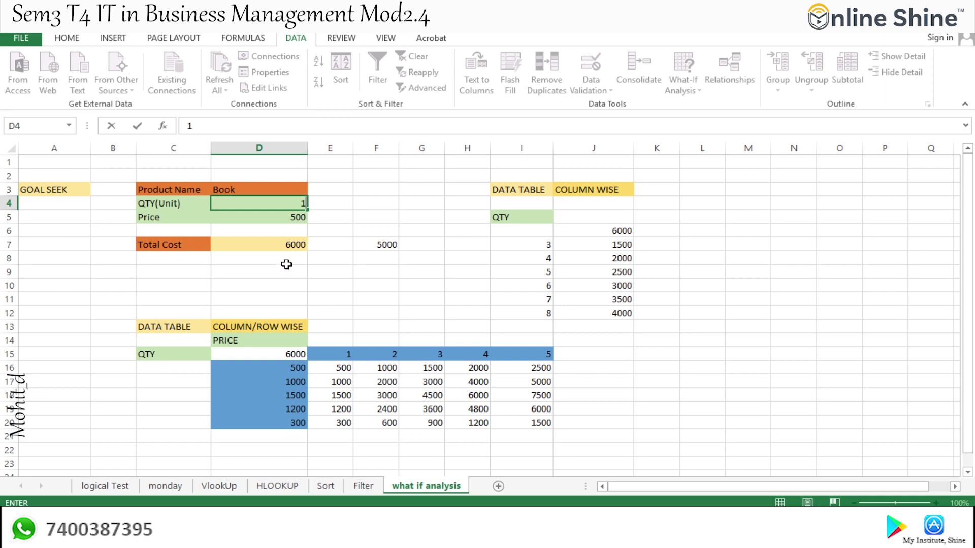
click(287, 267)
Add a scenario named first_cal in Scenario Manager with changing cells D4 and D5, keeping the values 1 and 500
click(291, 202)
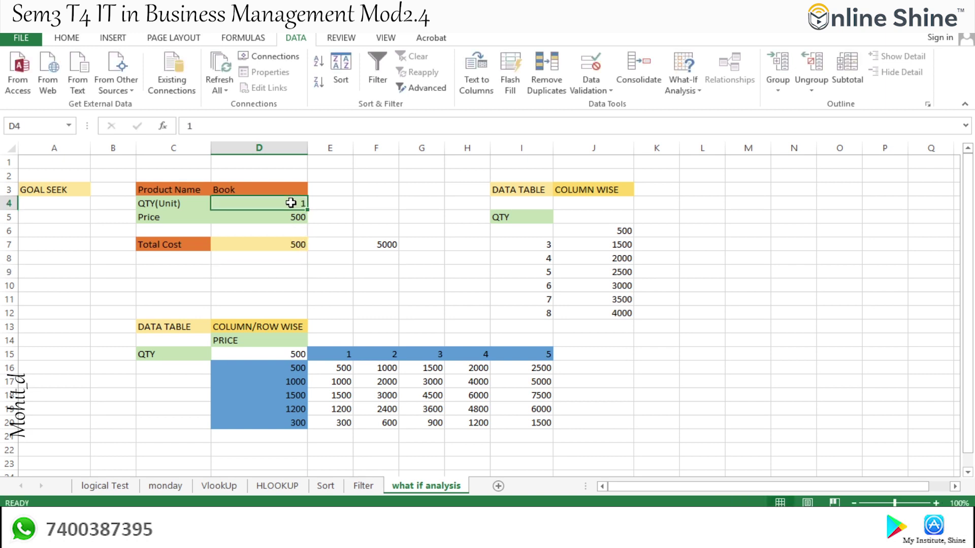
ctrl+click(292, 218)
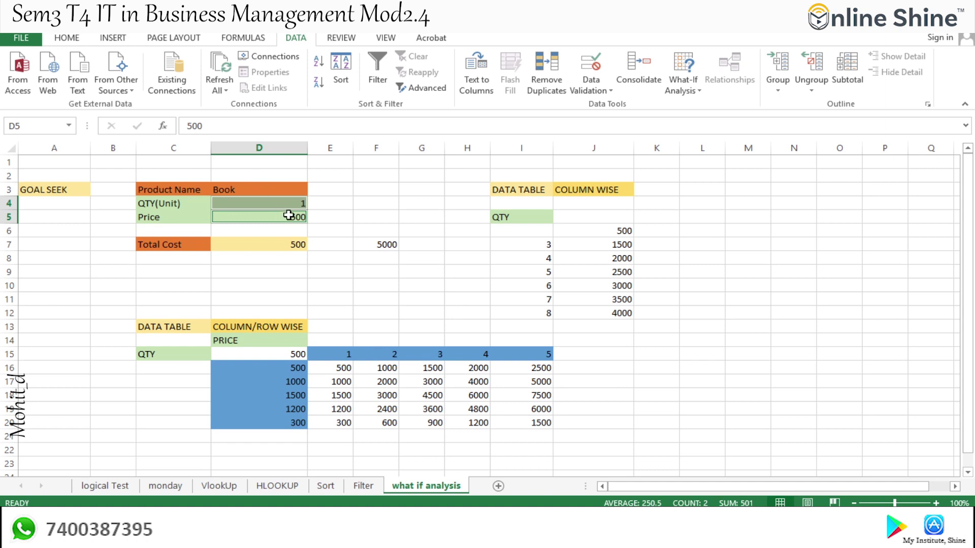
click(698, 94)
click(703, 105)
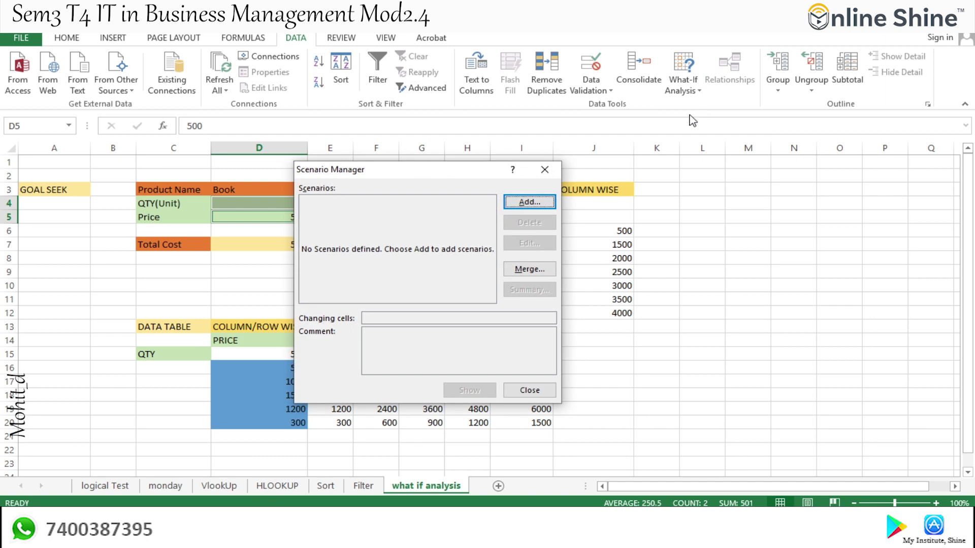
click(532, 202)
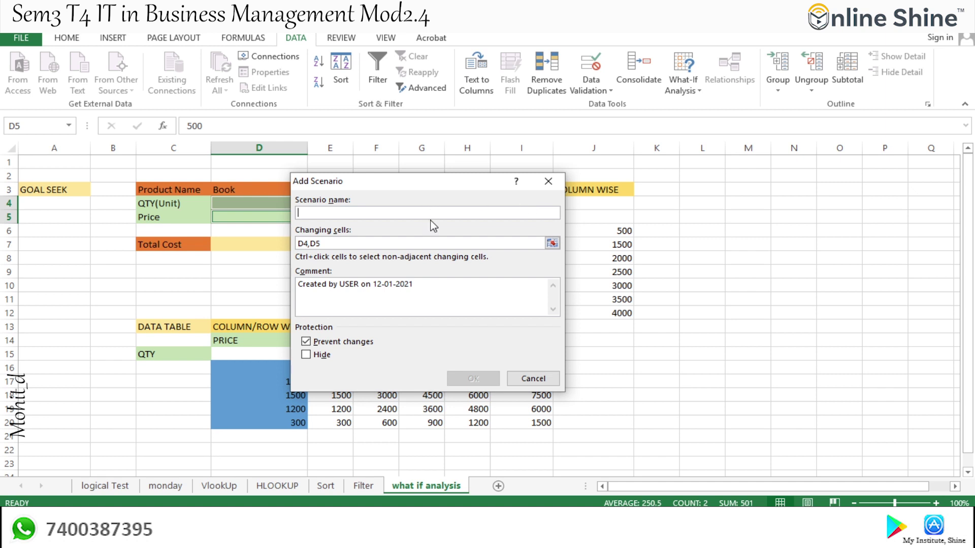
text(first)
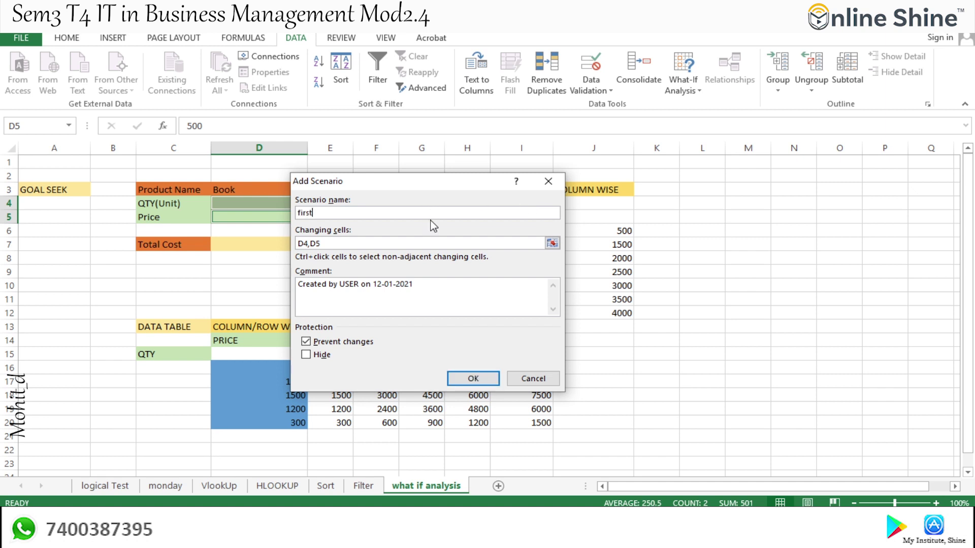
text(_cal)
click(473, 380)
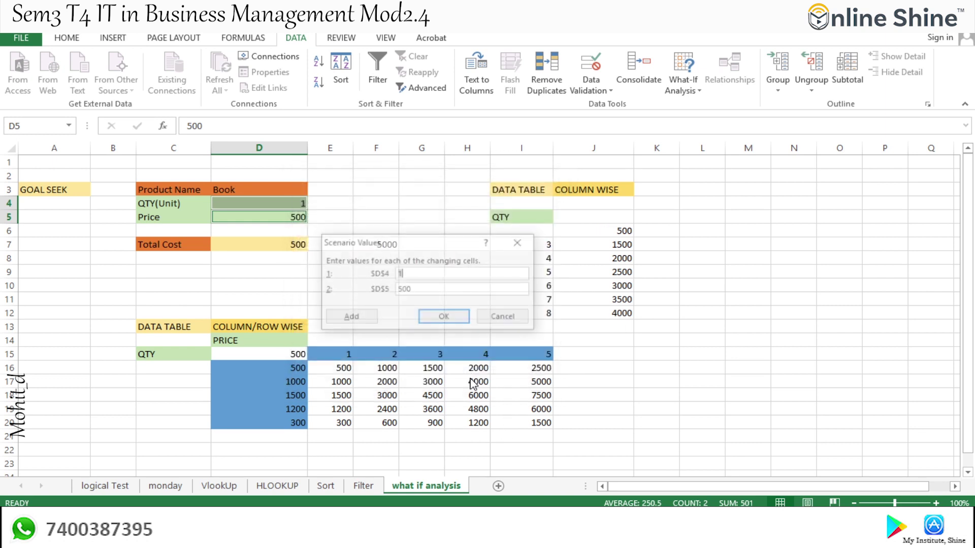
click(442, 318)
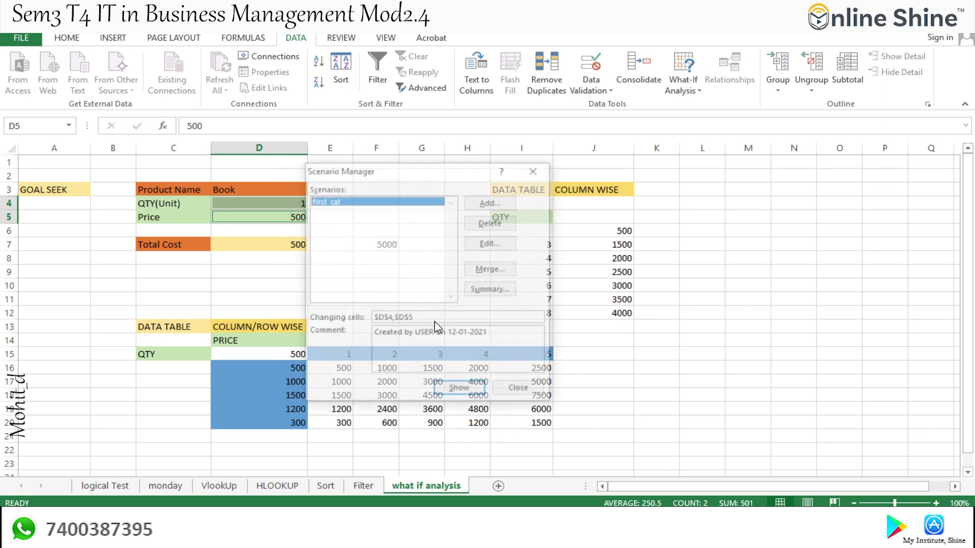
click(513, 390)
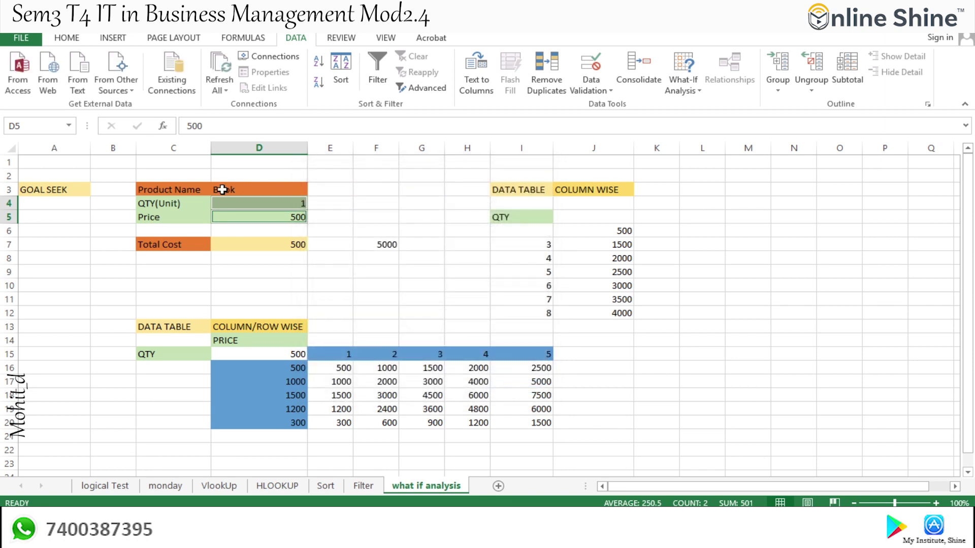
Change the QTY(Unit) cell D4 to 12 and select the Total Cost cell D7
click(292, 202)
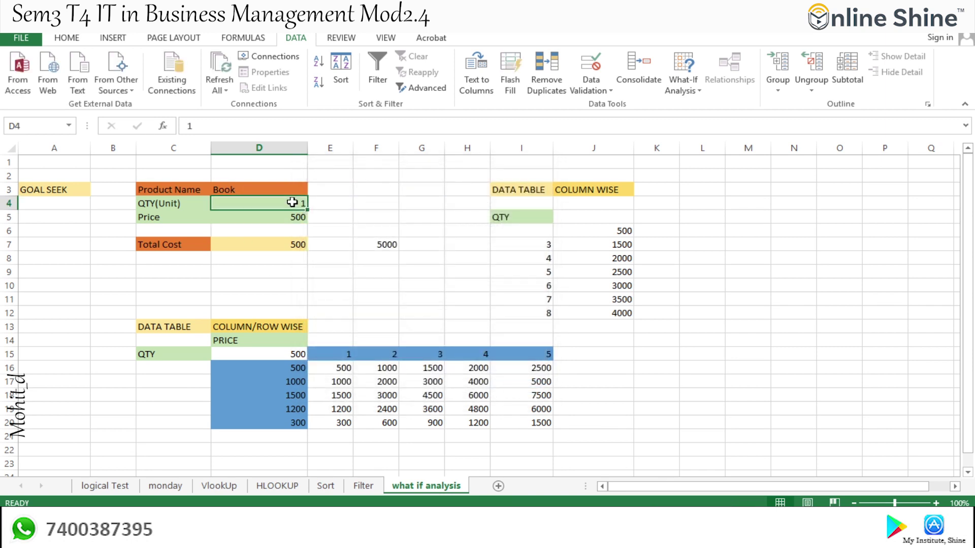
text(12)
click(284, 245)
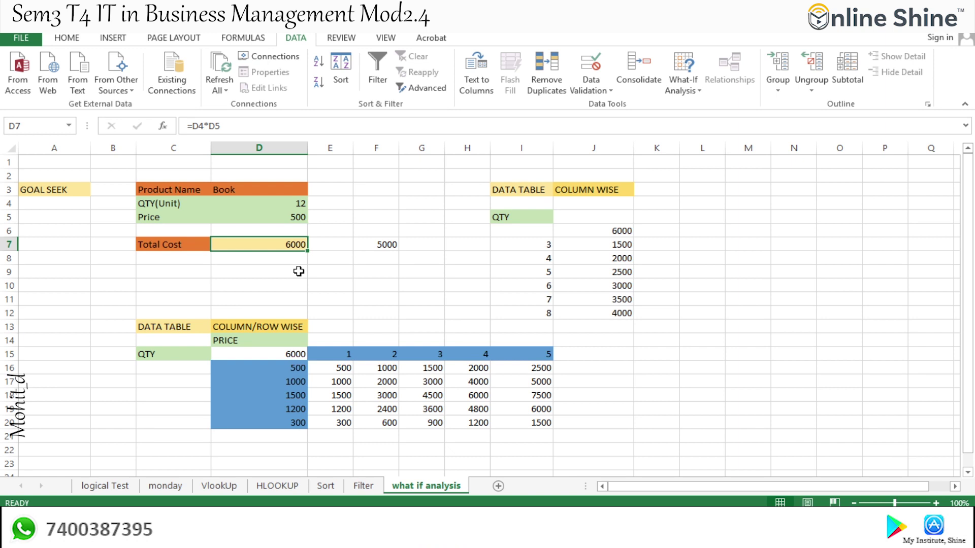
Select the quantity and price cells D4 and D5, and show the saved first_cal scenario from Scenario Manager
click(298, 217)
click(299, 203)
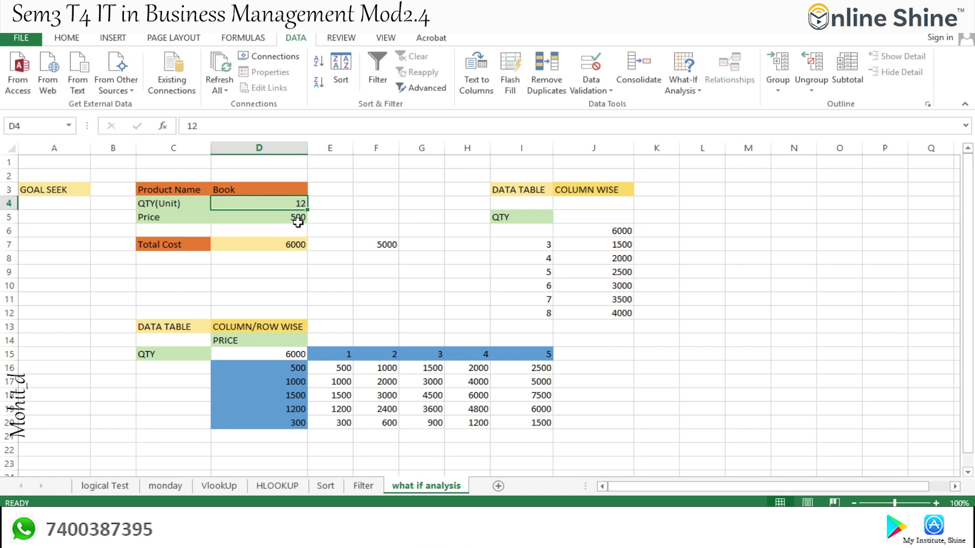
ctrl+click(298, 222)
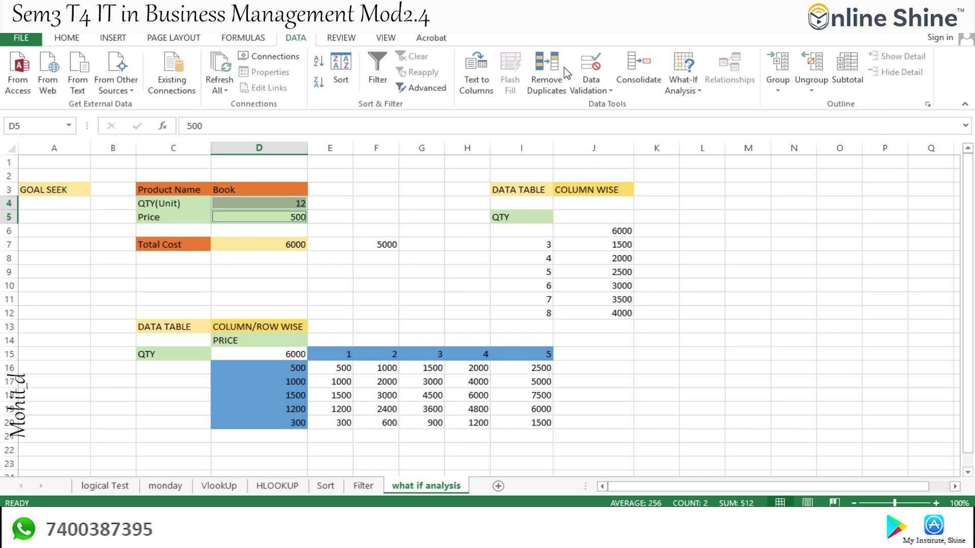
click(683, 86)
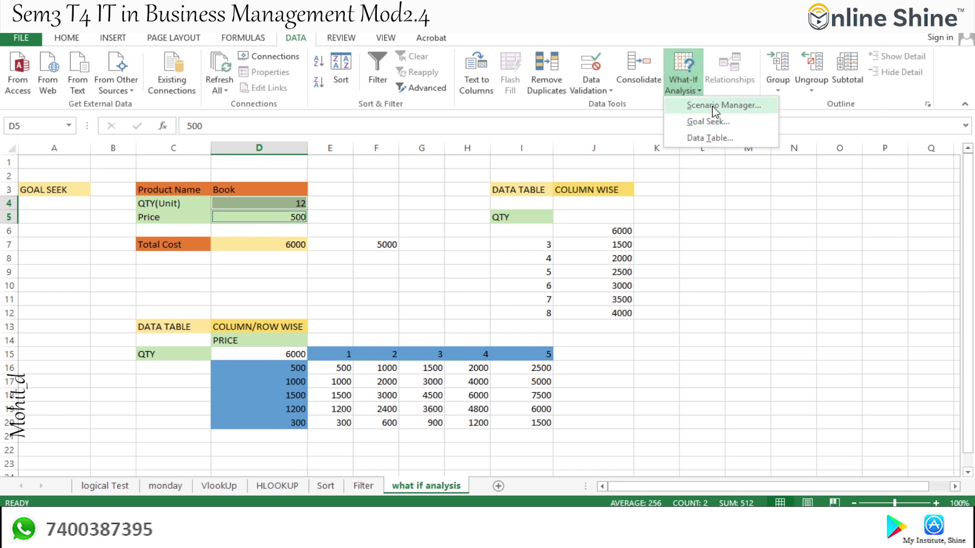
click(713, 106)
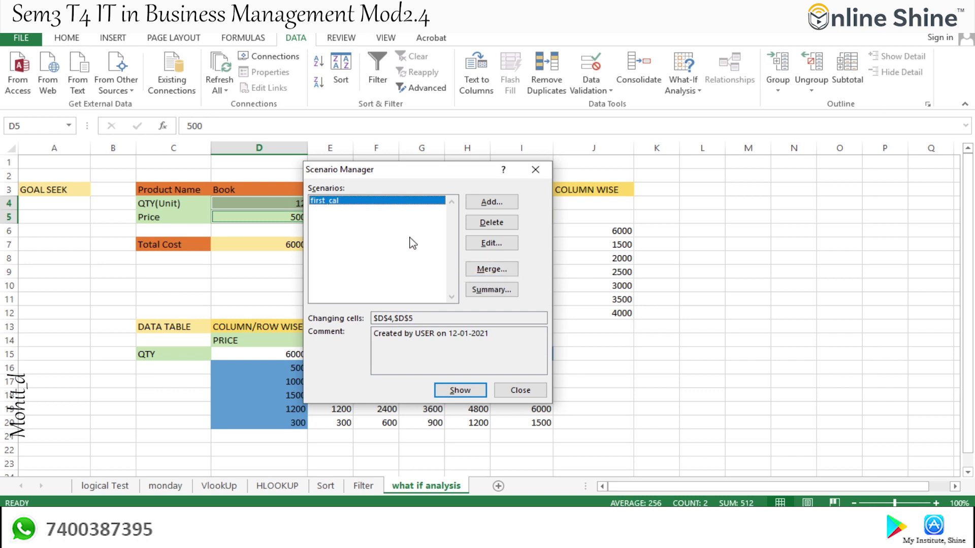
click(501, 202)
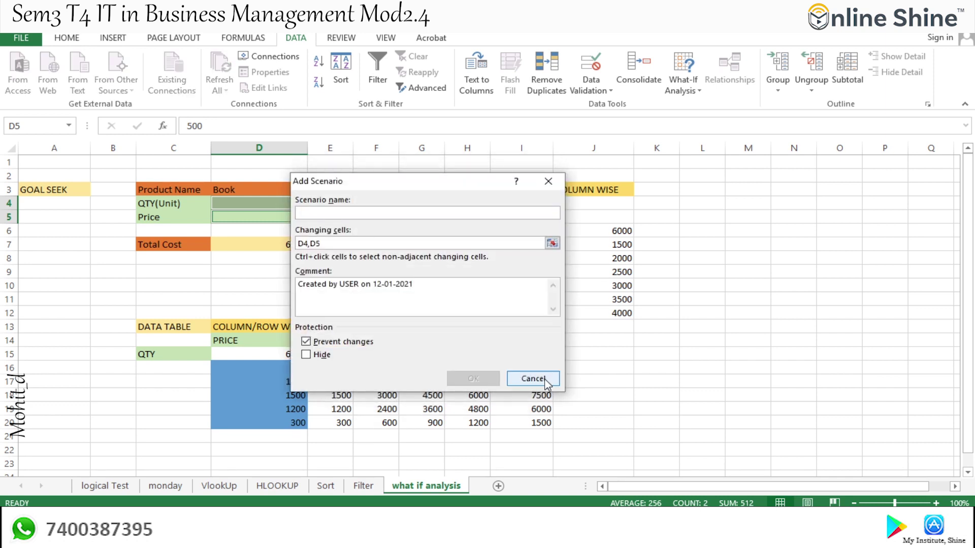
click(540, 377)
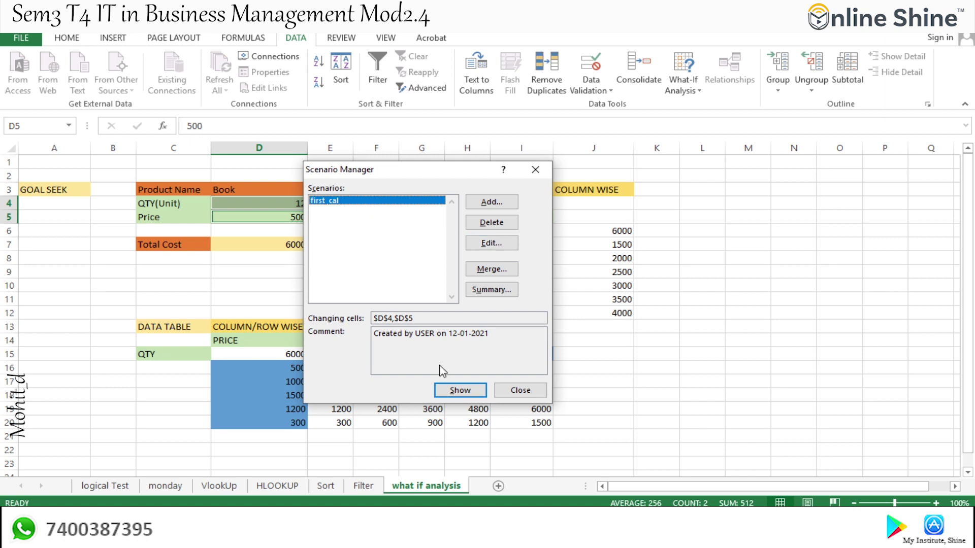
click(454, 391)
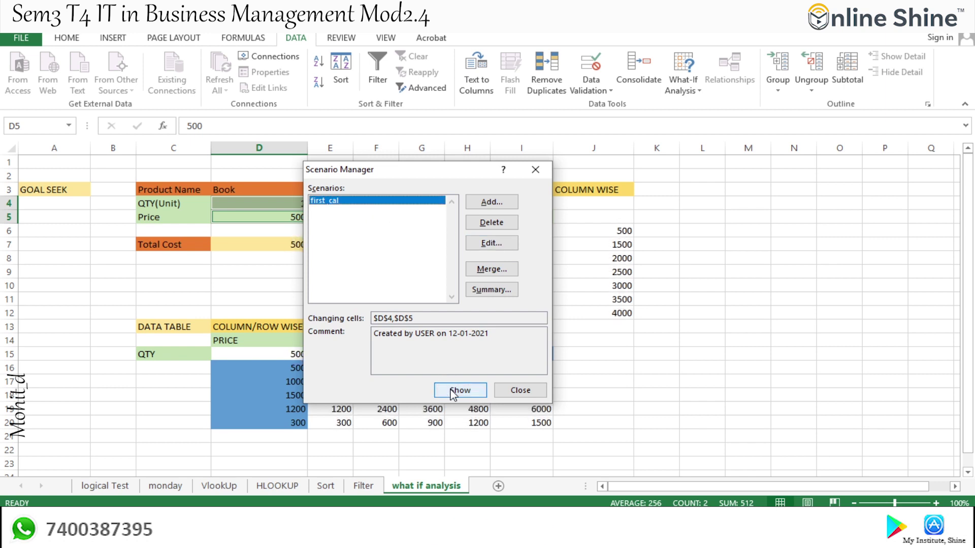
click(530, 392)
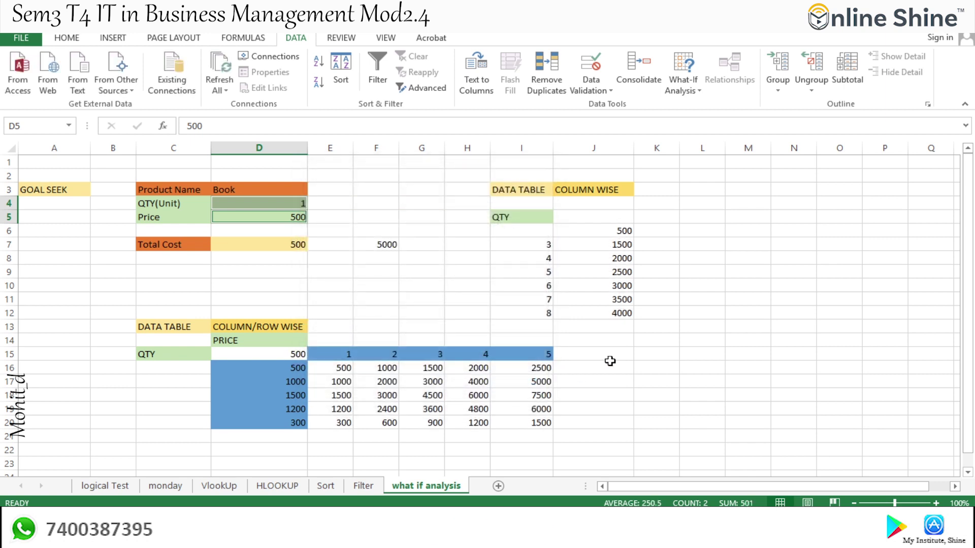
Change the QTY(Unit) cell D4 to 3
click(299, 203)
text(3)
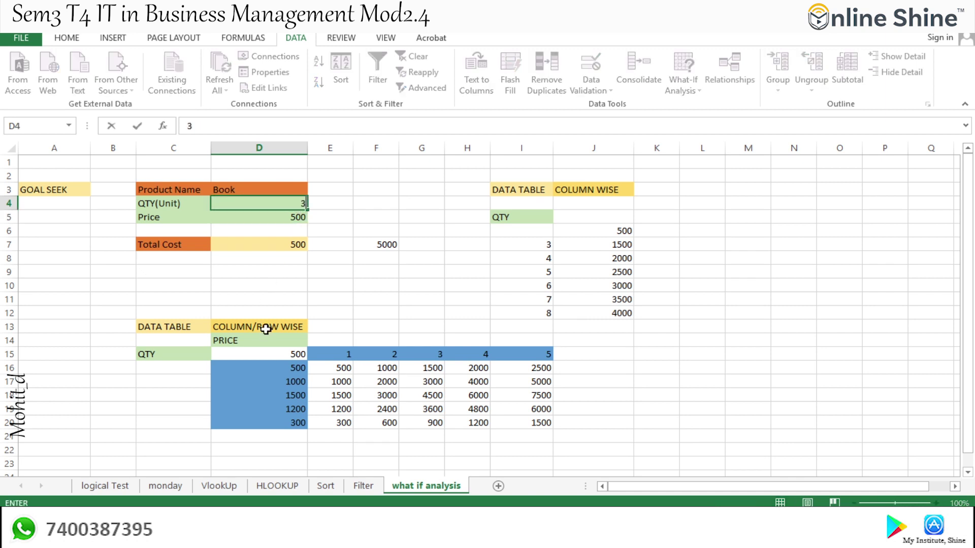
click(265, 269)
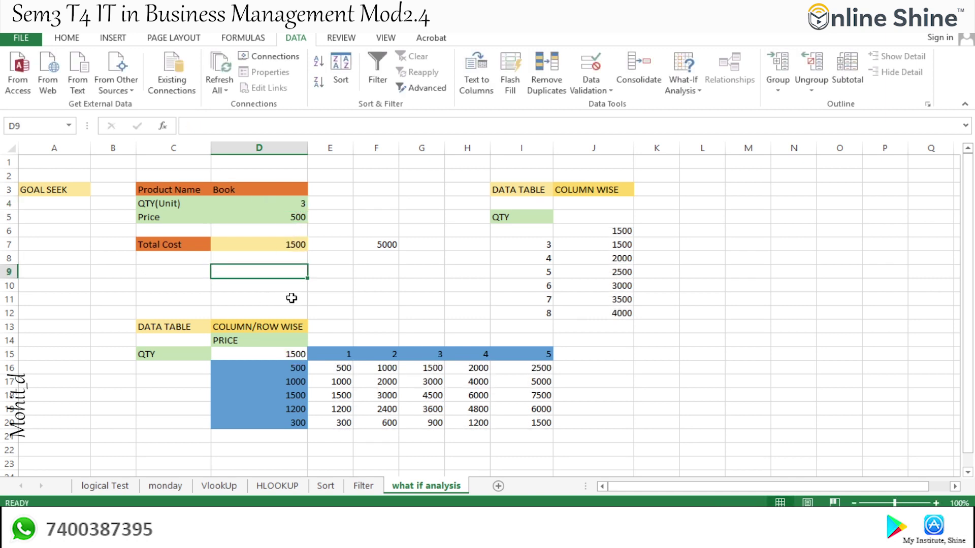
Show the first_cal scenario again to restore its saved quantity and price in D4 and D5
drag(291, 212, 287, 205)
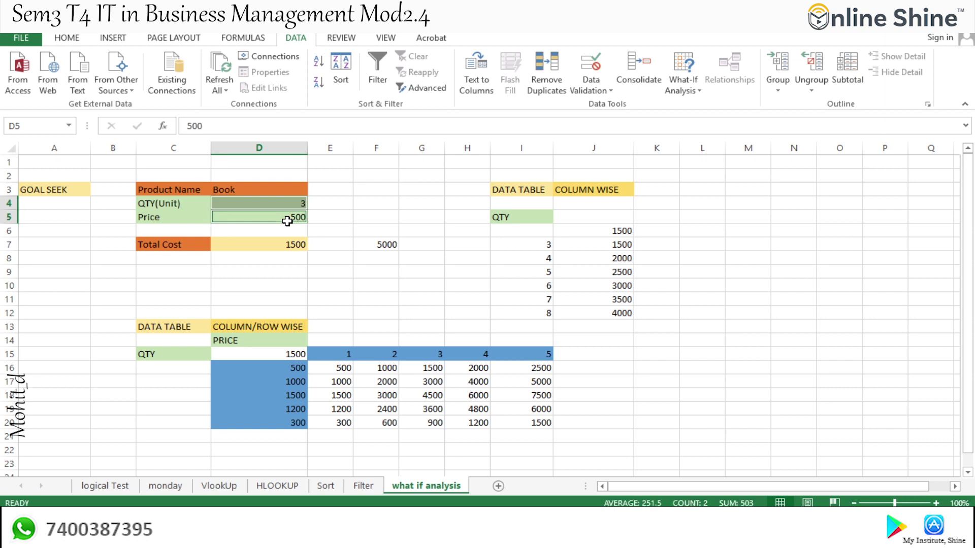
click(683, 81)
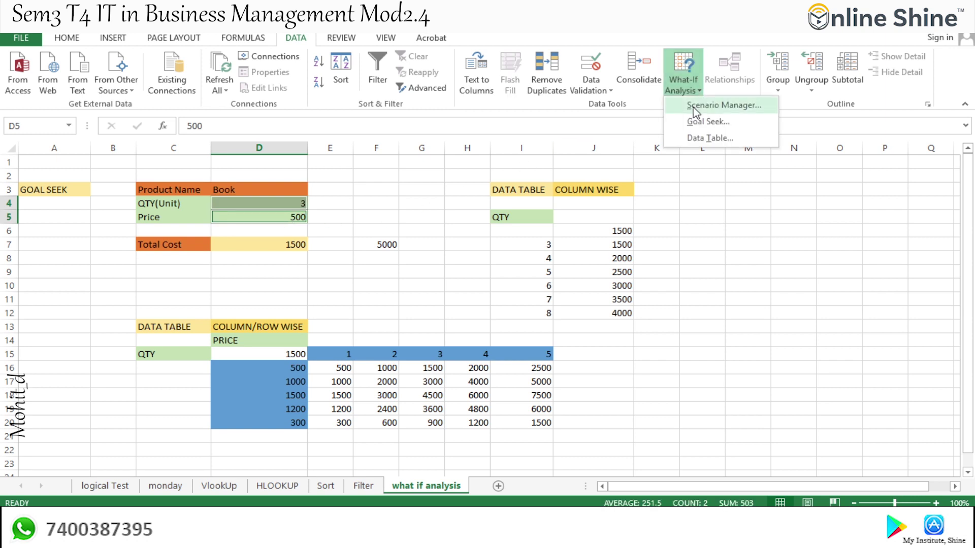
click(695, 101)
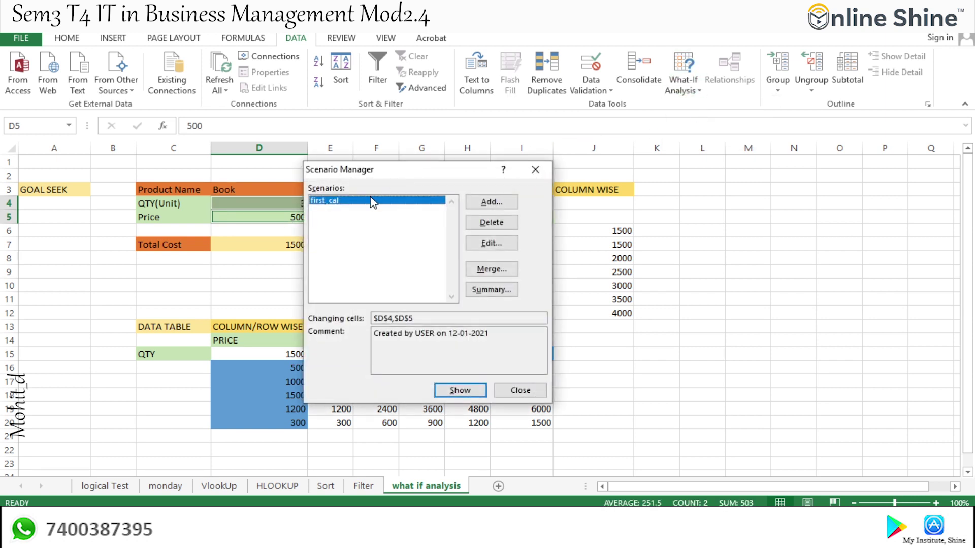
click(459, 390)
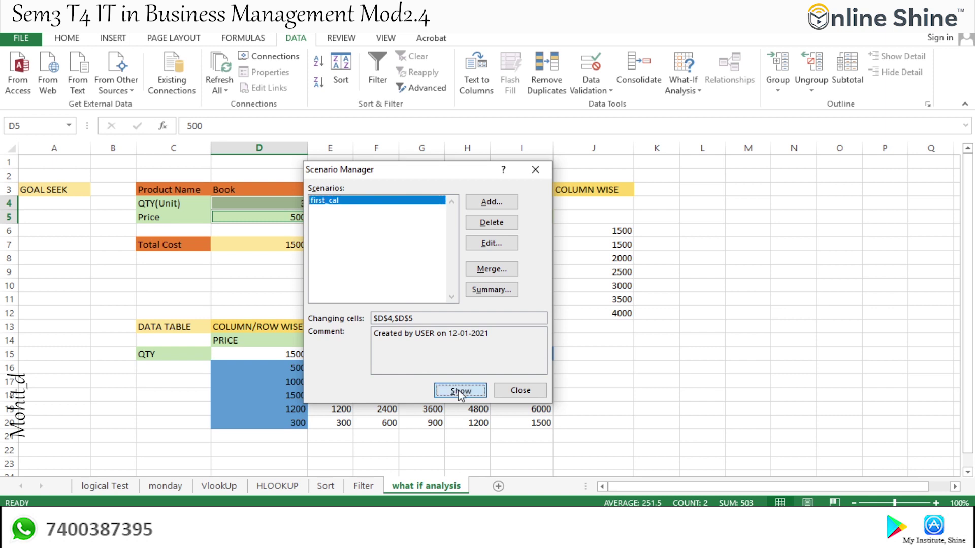
click(521, 396)
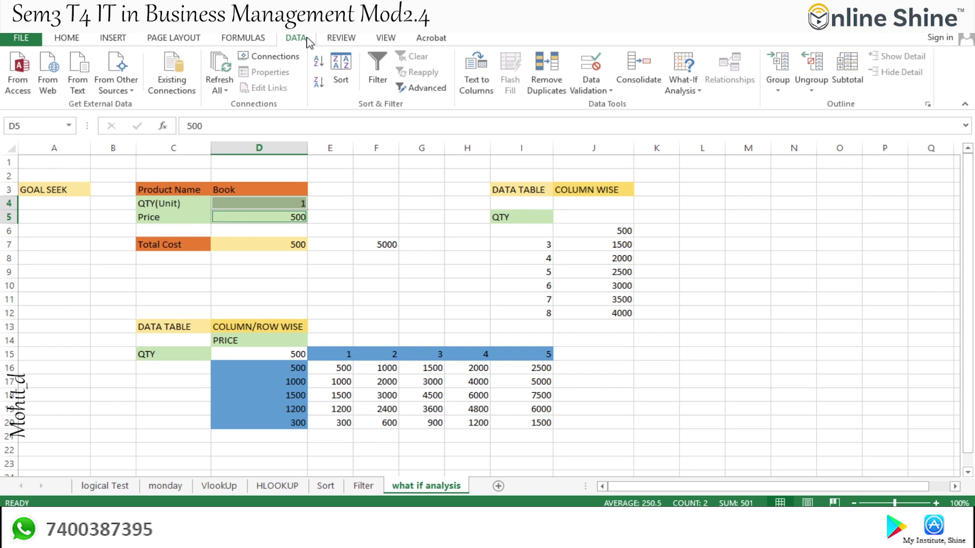
click(690, 92)
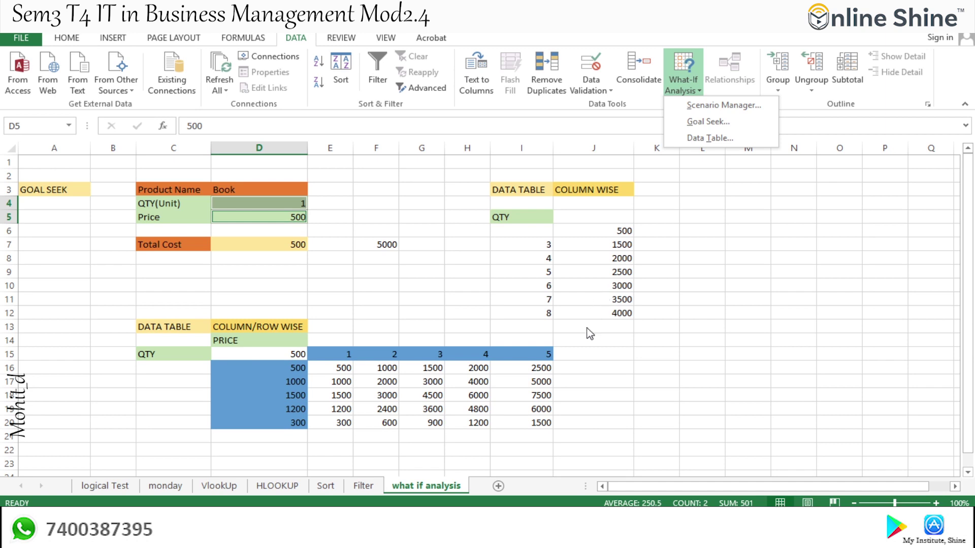
key(Escape)
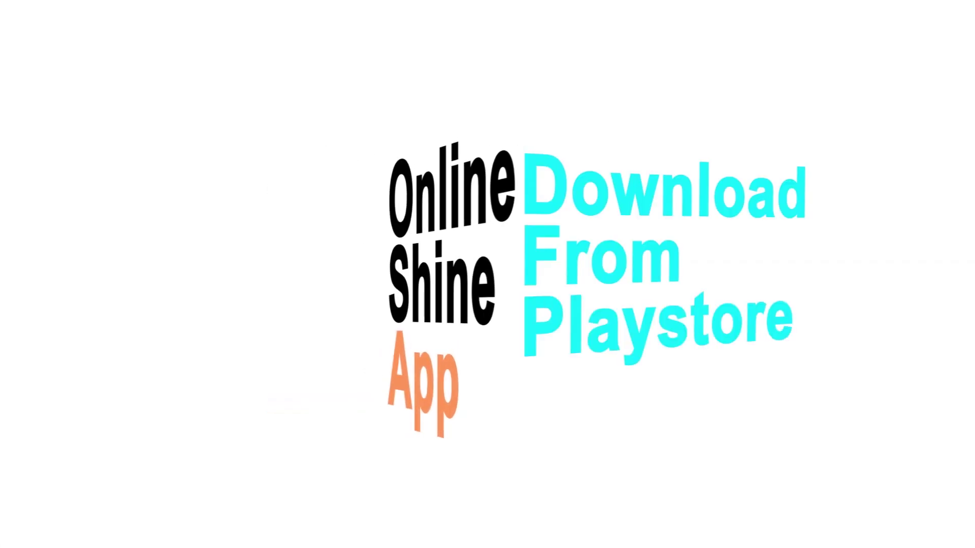